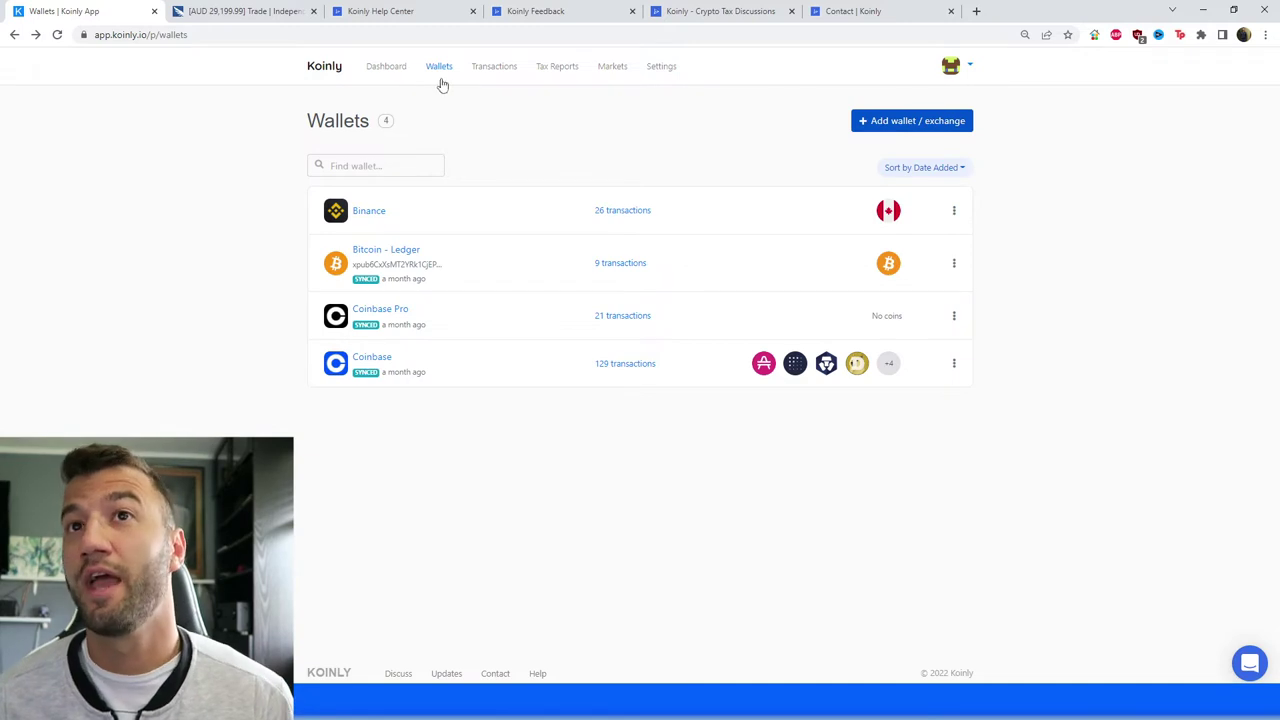
# Add Independent Reserve (searched 'indepe') as a new wallet and choose API auto-sync setup.
pyautogui.click(438, 80)
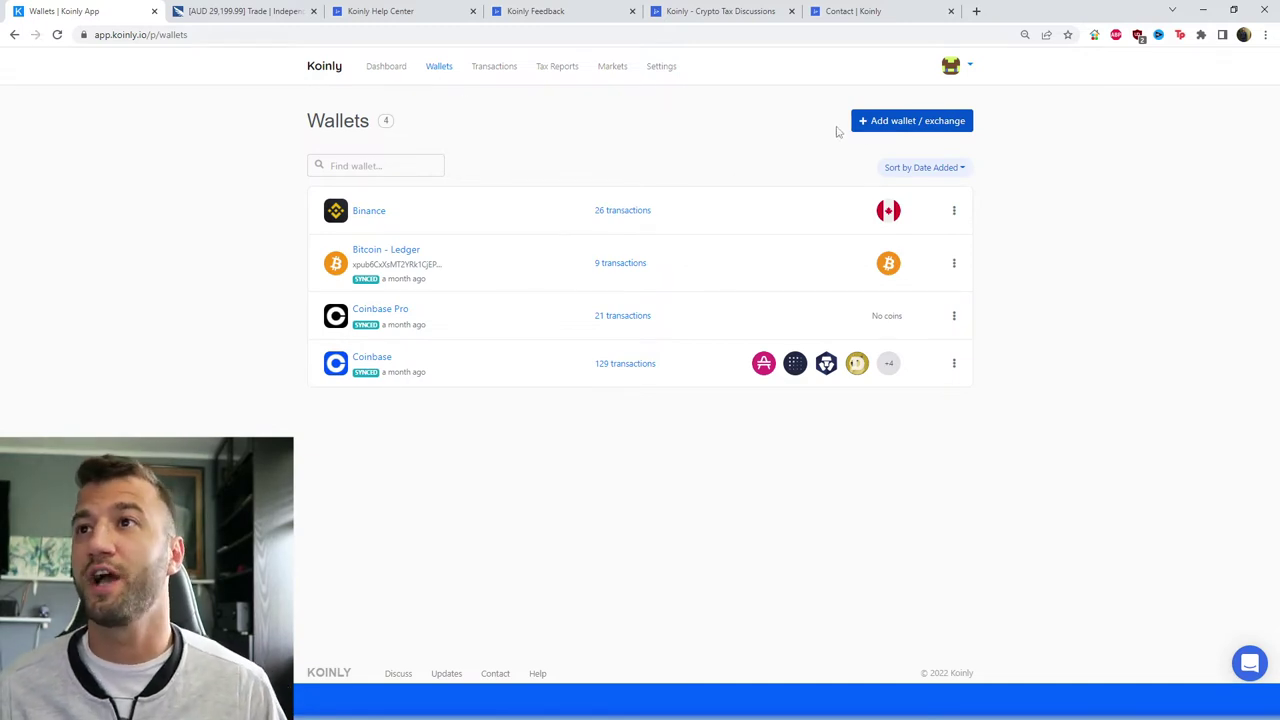
pyautogui.click(878, 126)
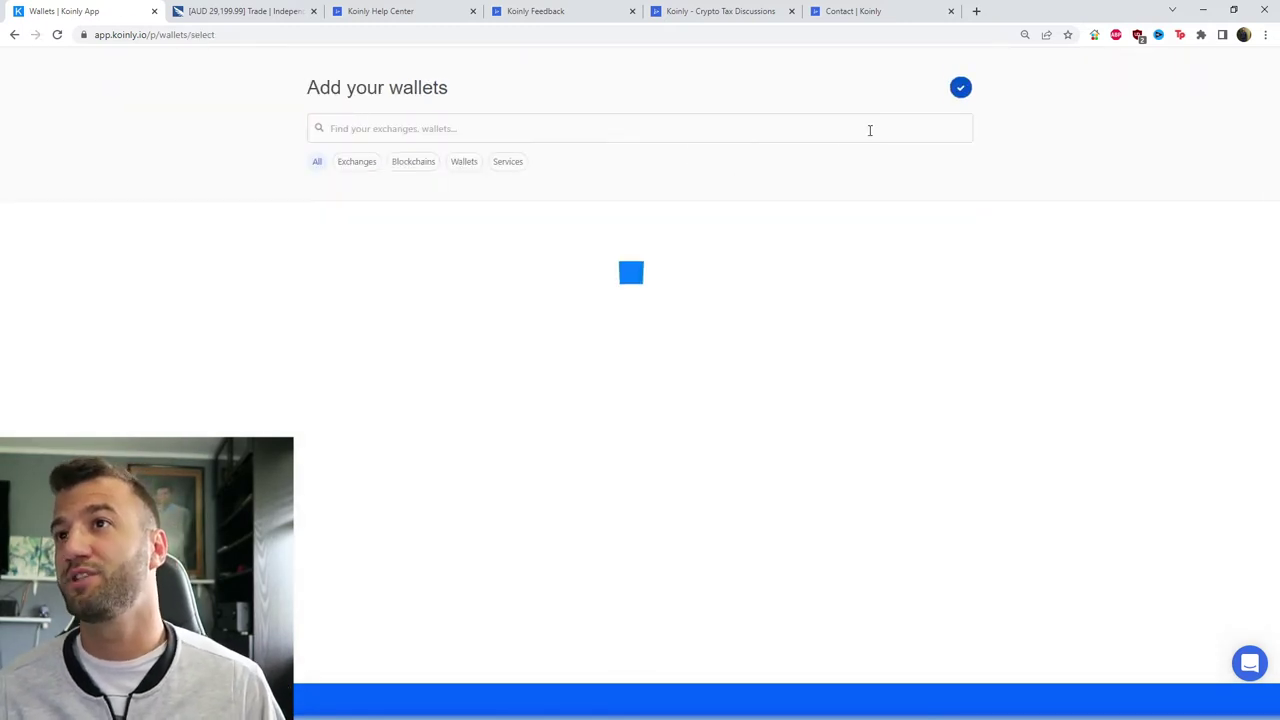
pyautogui.click(496, 134)
pyautogui.write('indepe')
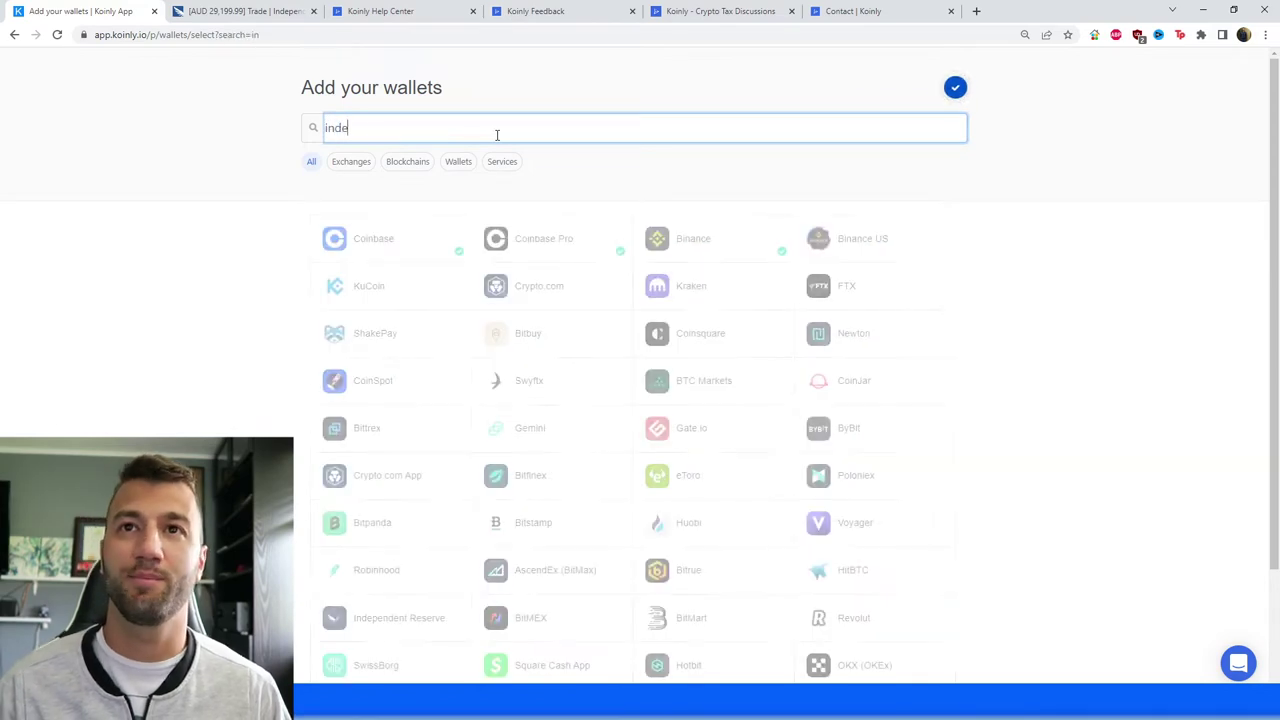
pyautogui.click(414, 238)
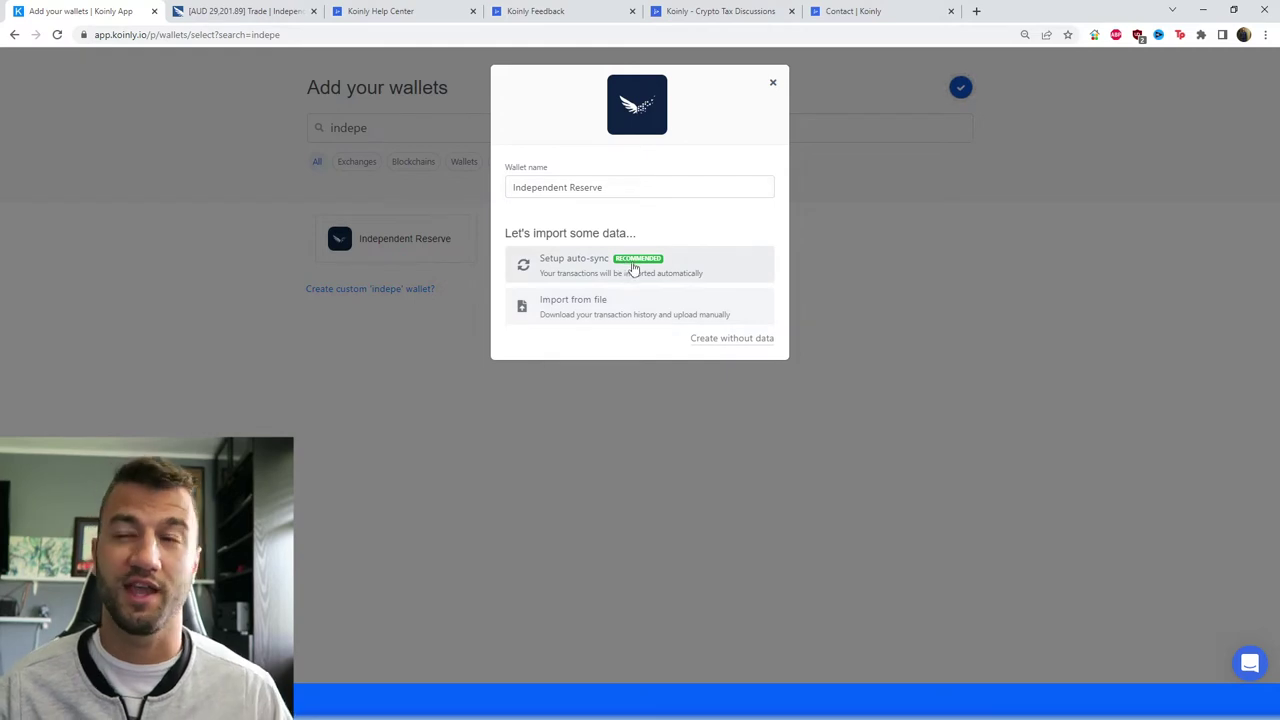
pyautogui.click(621, 266)
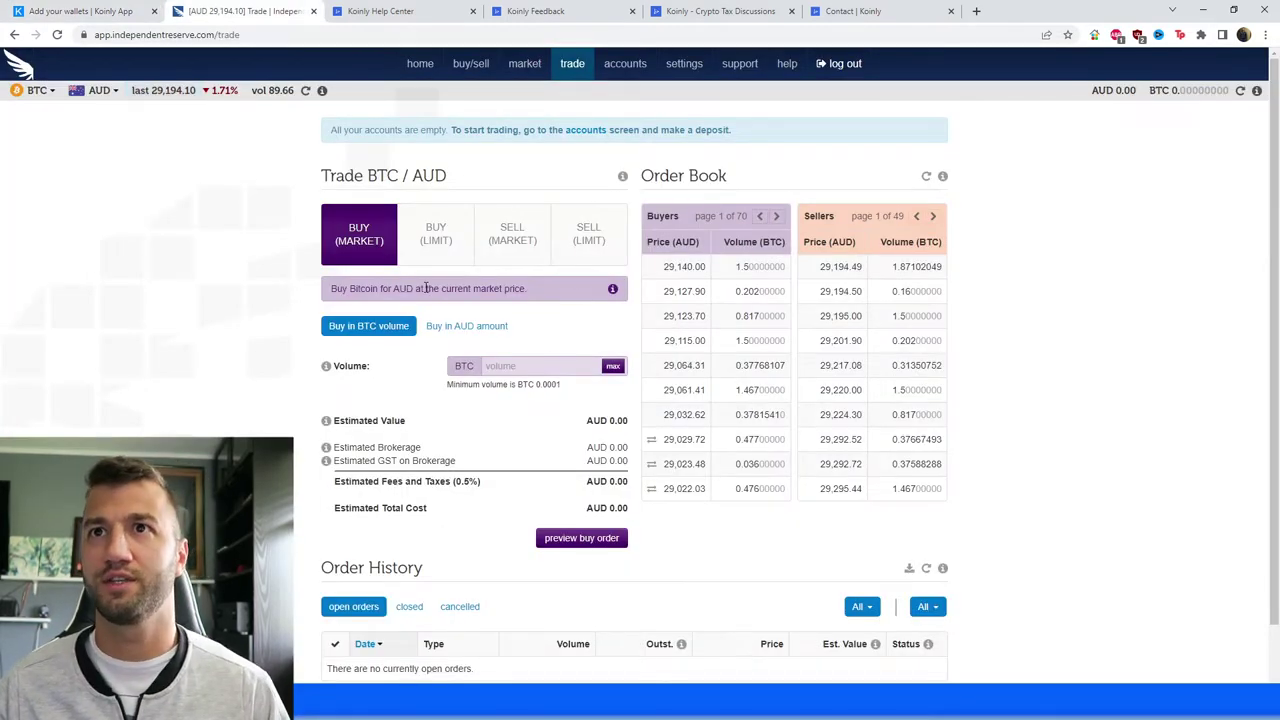
pyautogui.click(678, 70)
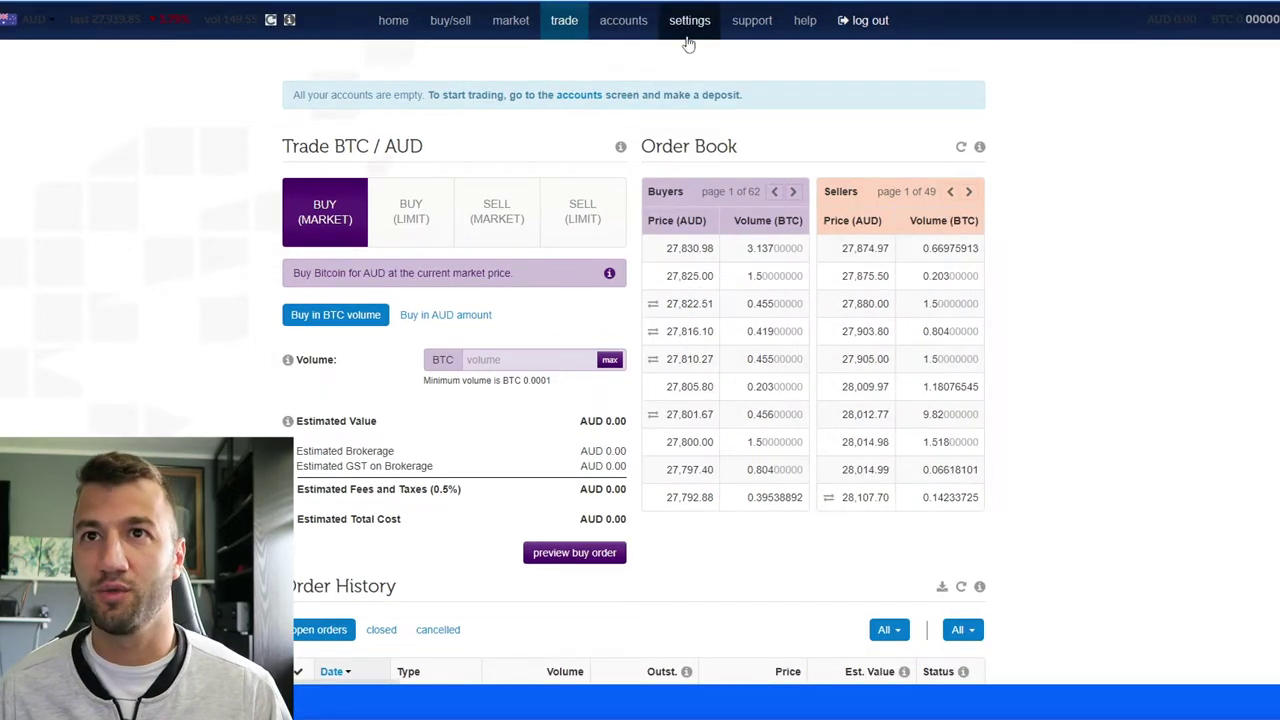
pyautogui.click(688, 44)
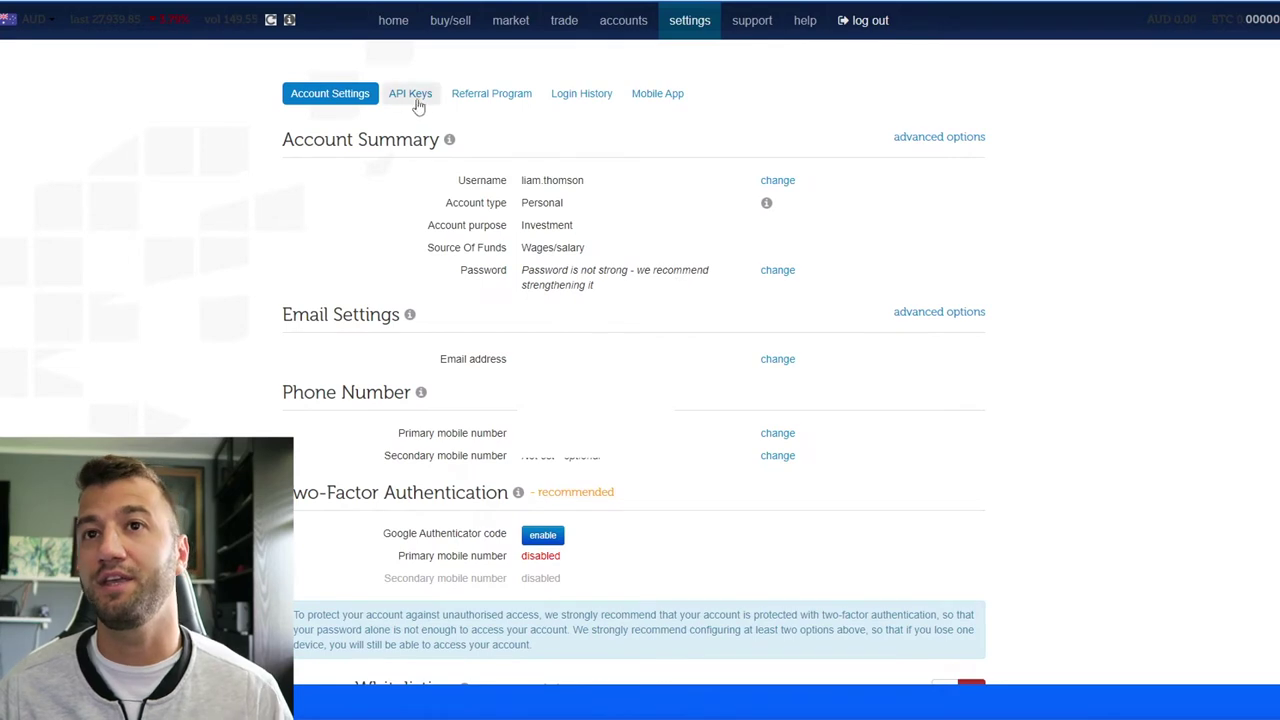
pyautogui.click(412, 96)
# Generate a read-only API key described 'koinly', authorised with the account password, and select it.
pyautogui.click(922, 183)
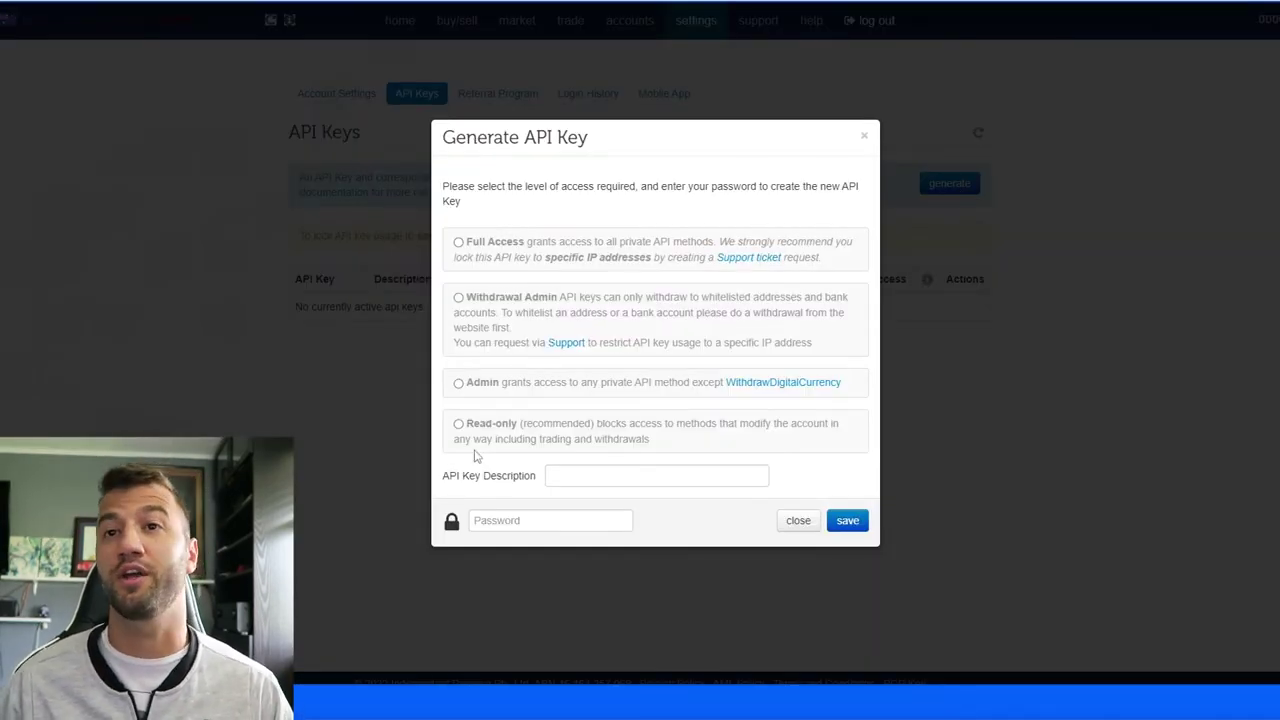
pyautogui.click(458, 423)
pyautogui.click(656, 475)
pyautogui.write('koinly')
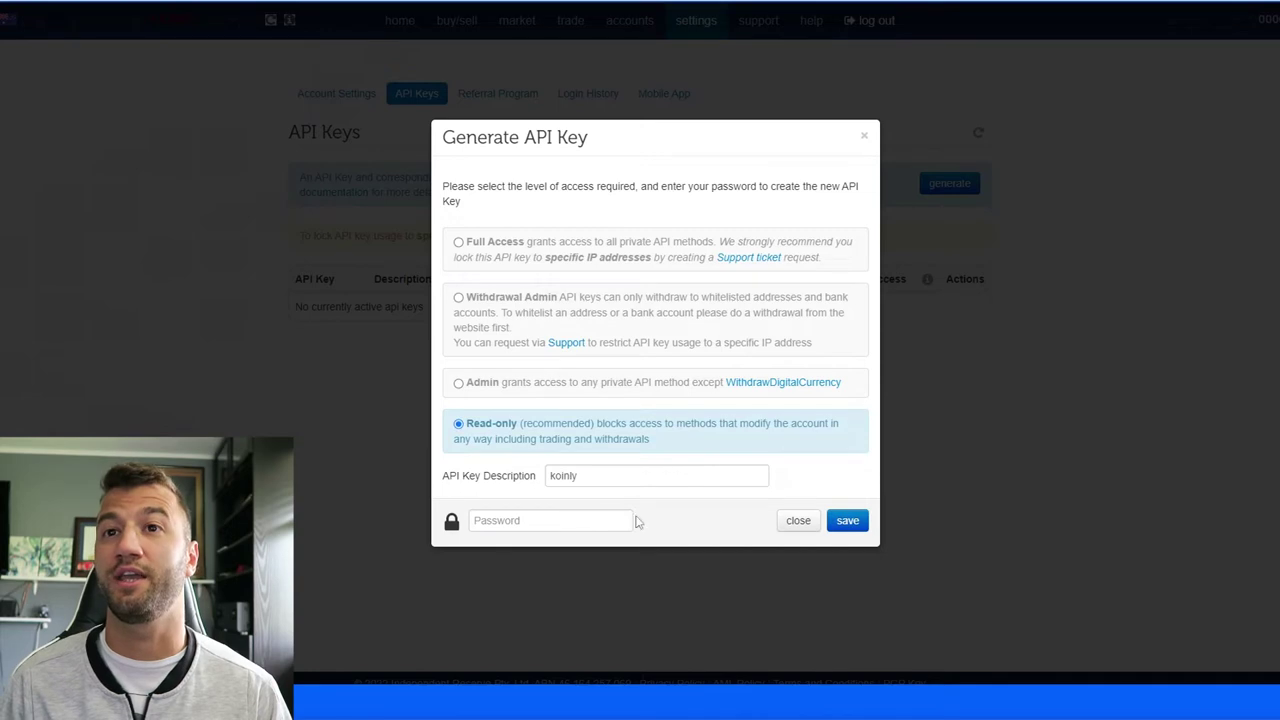
pyautogui.click(560, 521)
pyautogui.hotkey('ctrl', 'v')
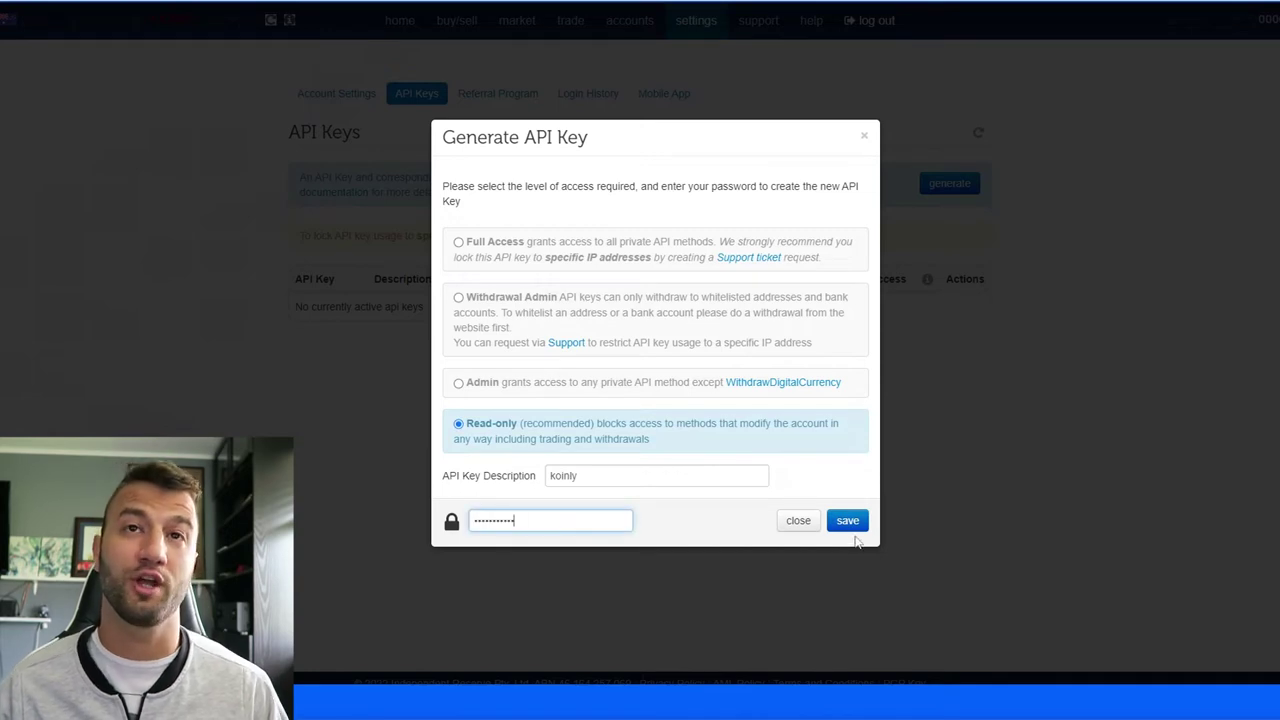
pyautogui.click(847, 520)
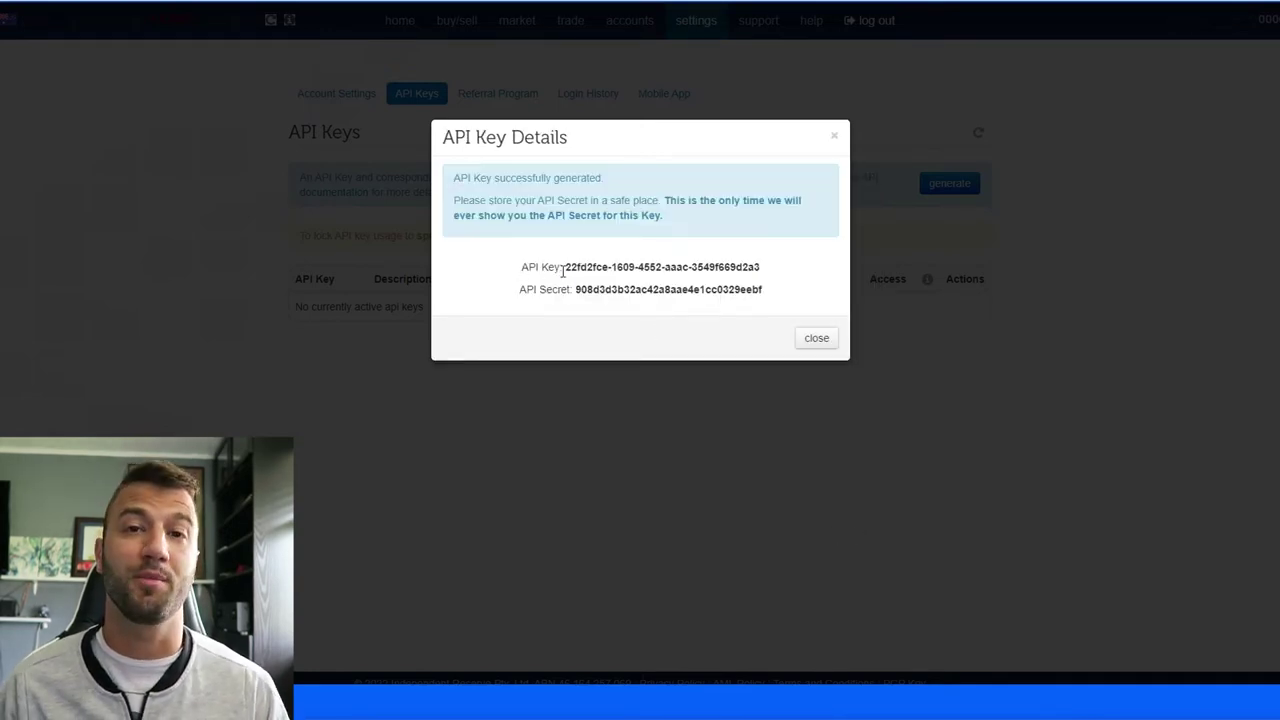
pyautogui.moveTo(567, 270); pyautogui.dragTo(766, 271)
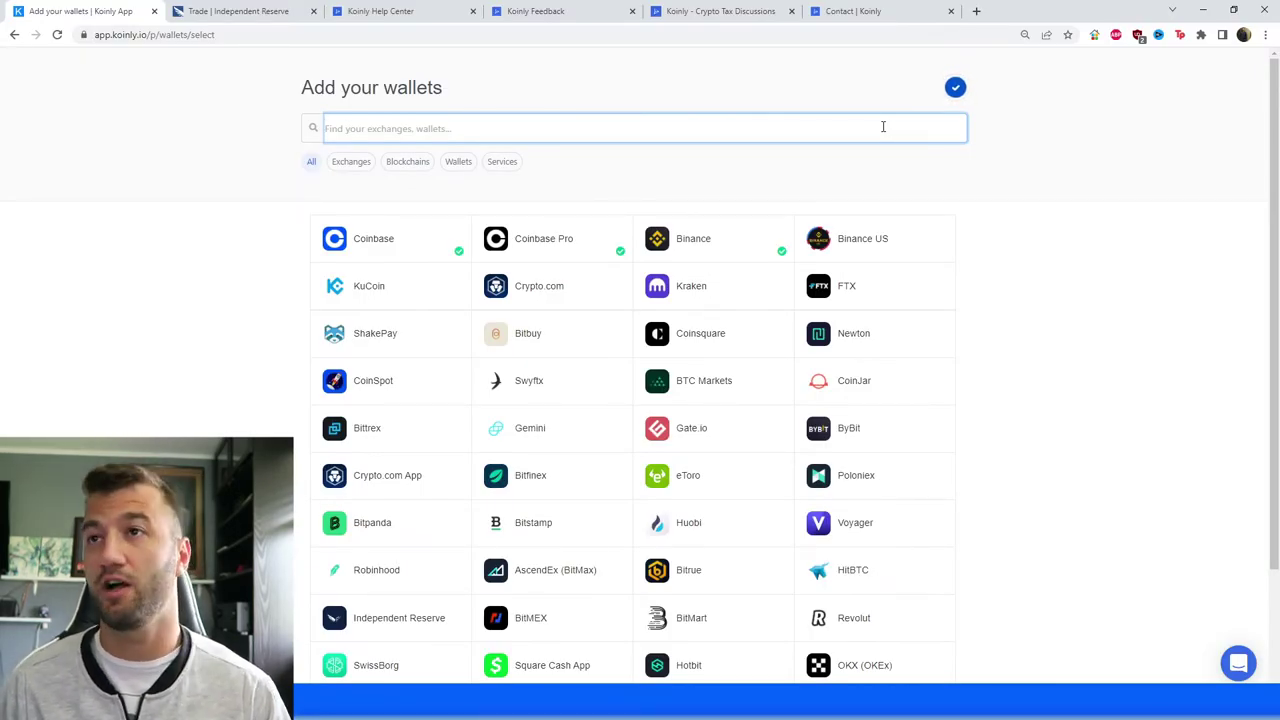
# Add Independent Reserve (searched 'indep') with Import from file, then return to the exchange's trade page.
pyautogui.write('inde')
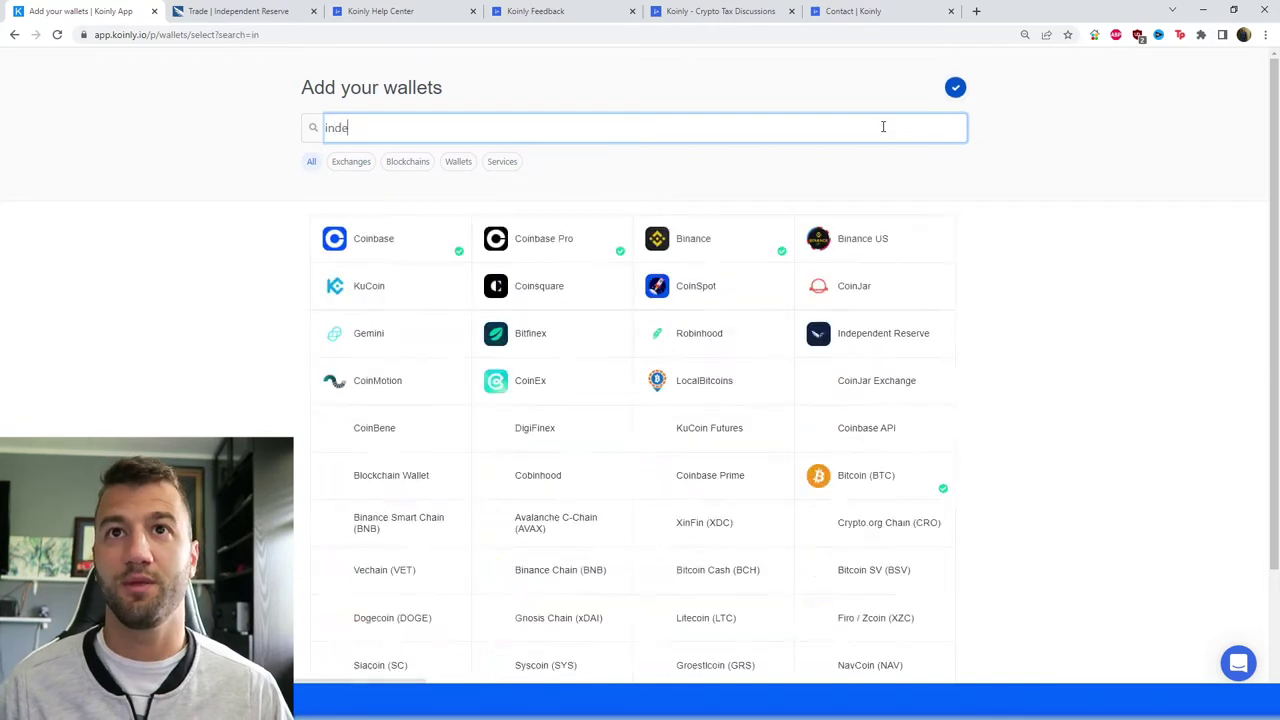
pyautogui.write('p')
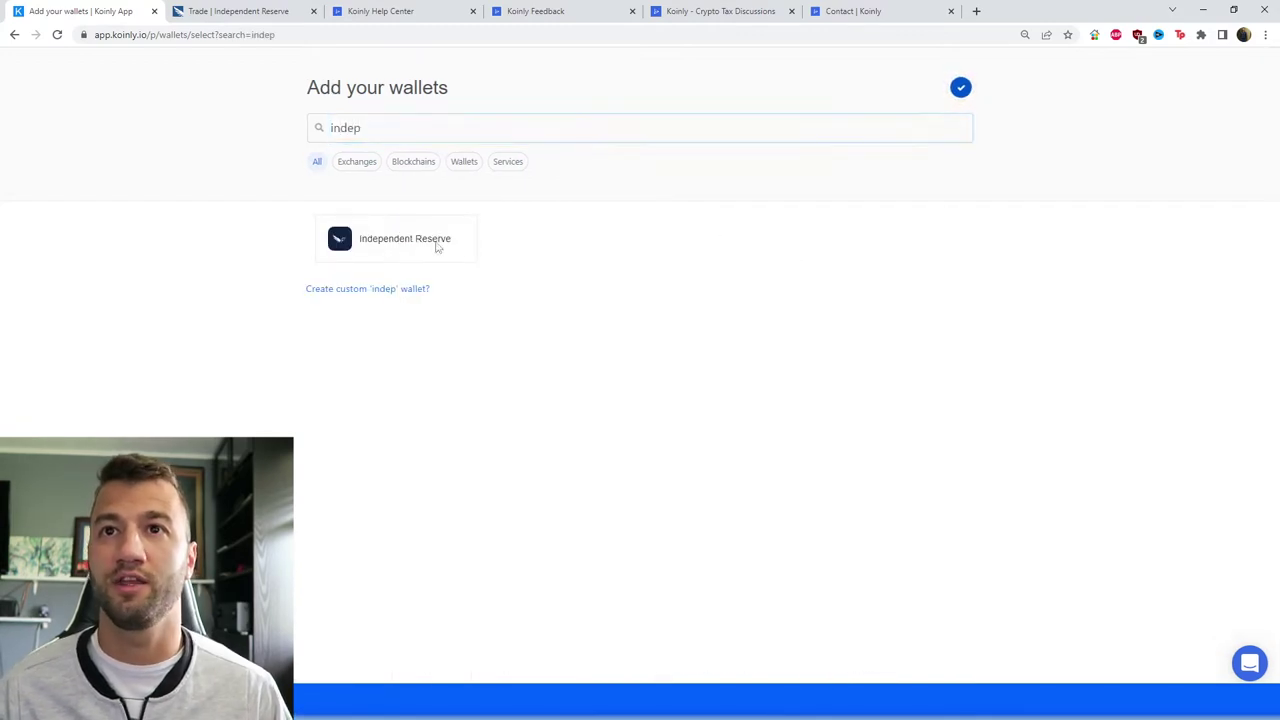
pyautogui.click(437, 245)
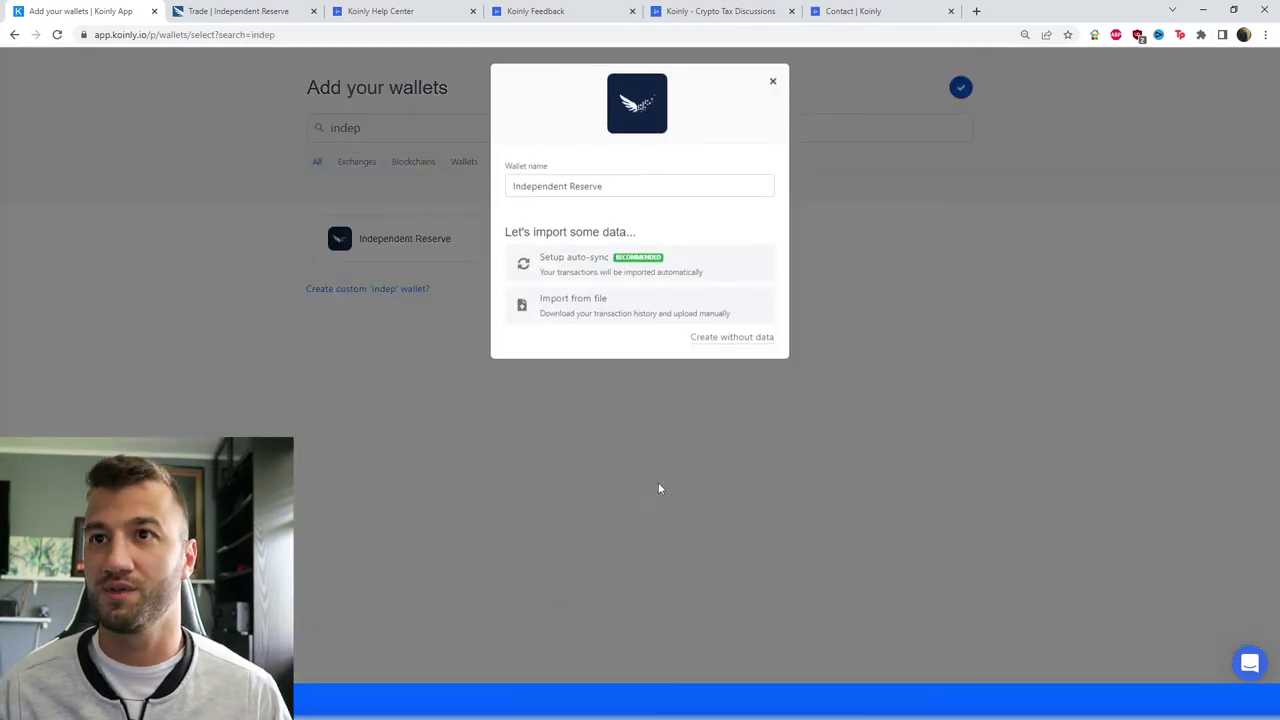
pyautogui.click(563, 316)
pyautogui.click(232, 8)
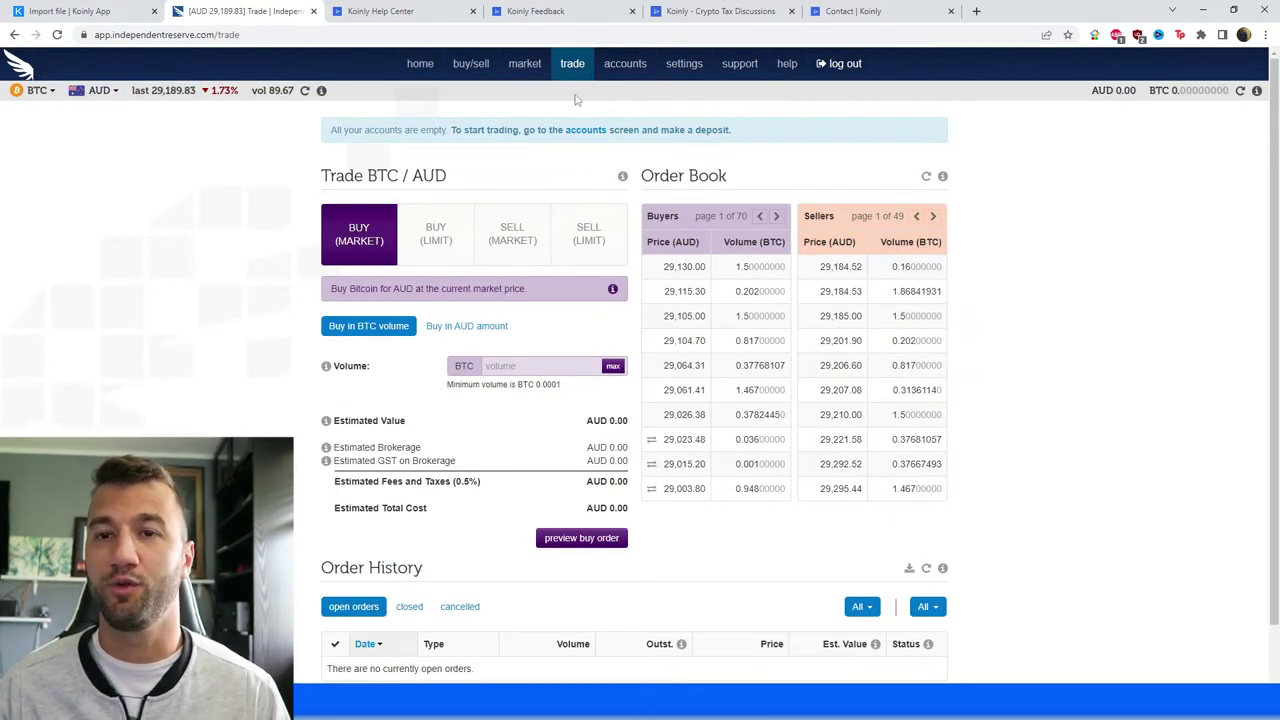
# Open the Download Order History options and set the start date to 2022-01-01.
pyautogui.scroll(-1, 585, 333)
pyautogui.scroll(1, 600, 400)
pyautogui.scroll(-1, 643, 576)
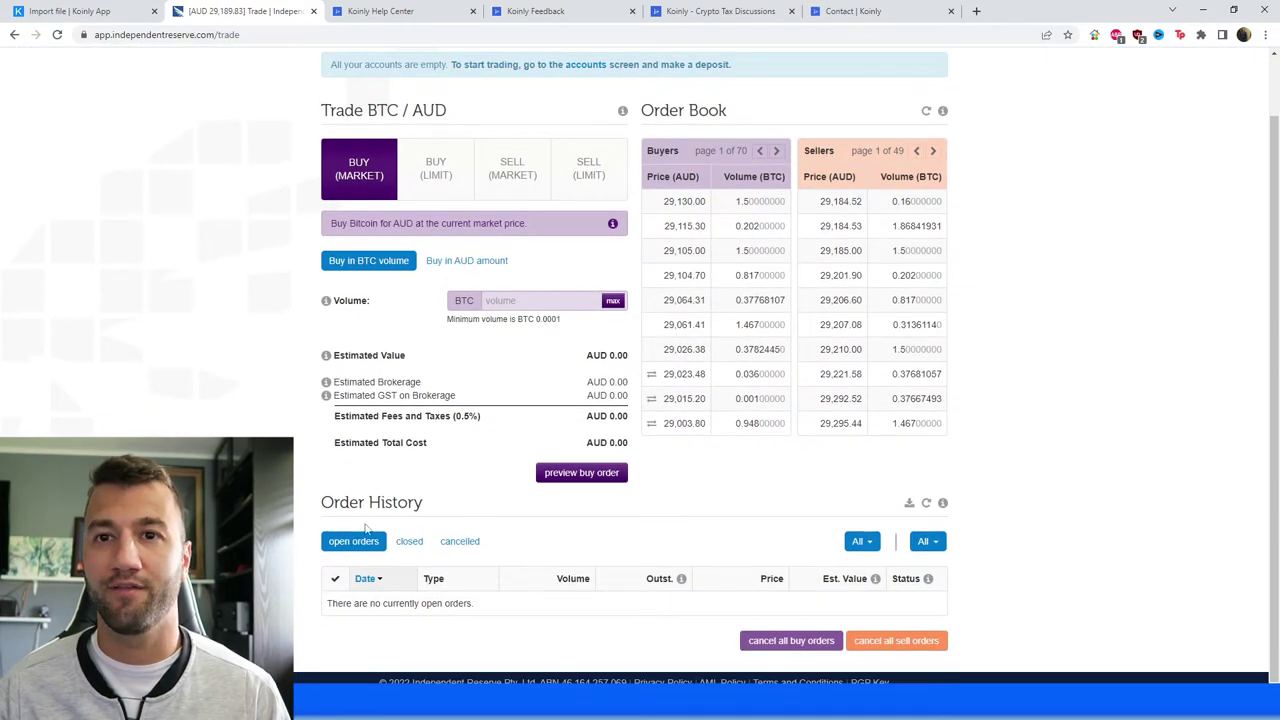
pyautogui.moveTo(319, 501); pyautogui.dragTo(445, 510)
pyautogui.click(450, 507)
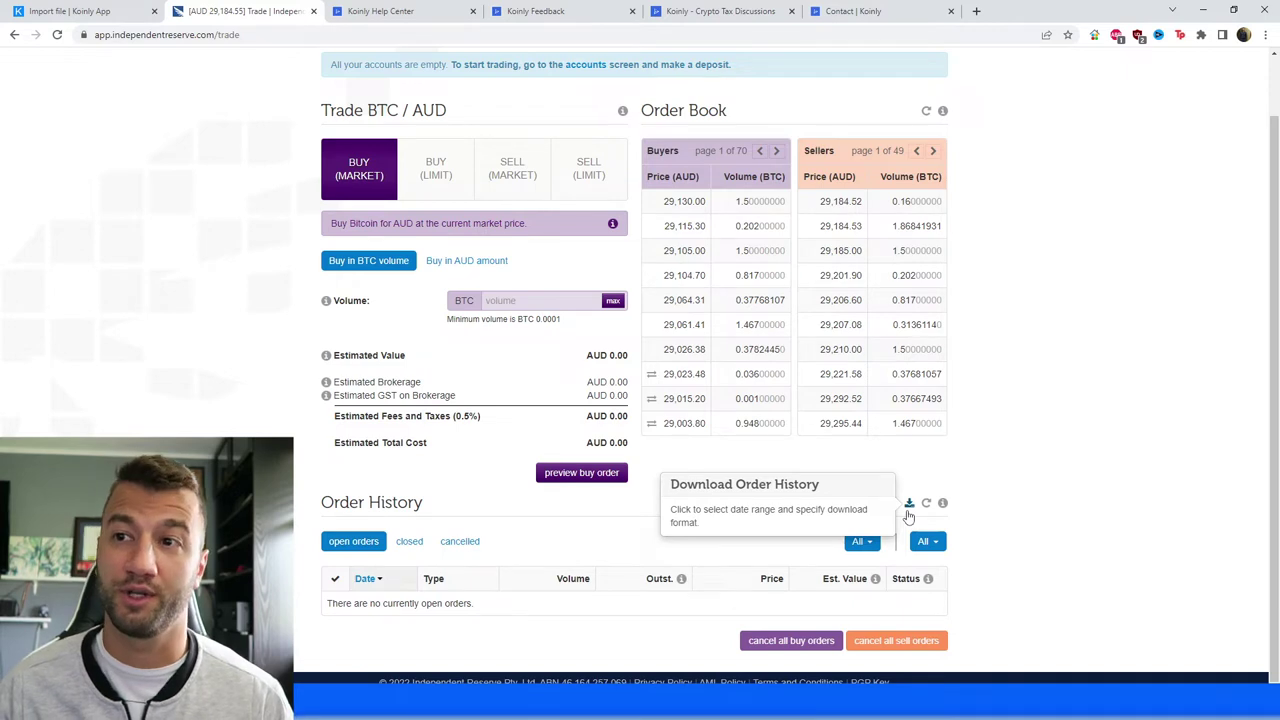
pyautogui.click(909, 504)
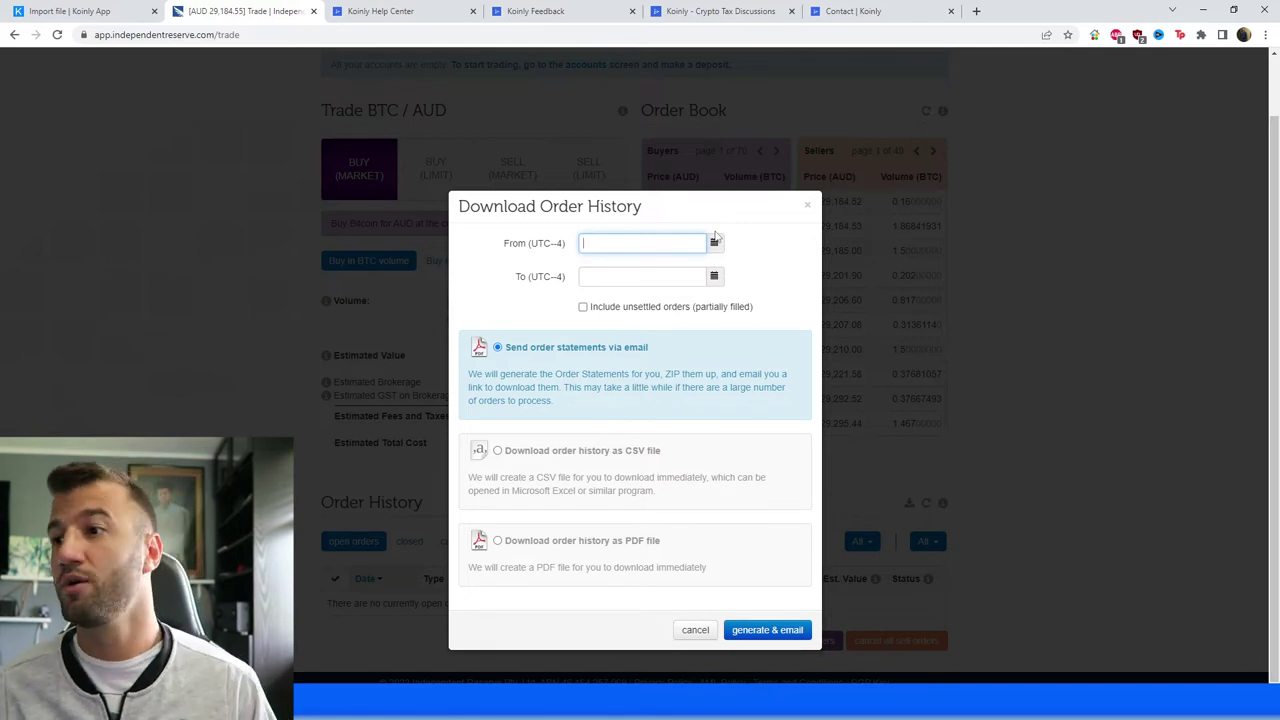
pyautogui.click(714, 242)
pyautogui.click(720, 267)
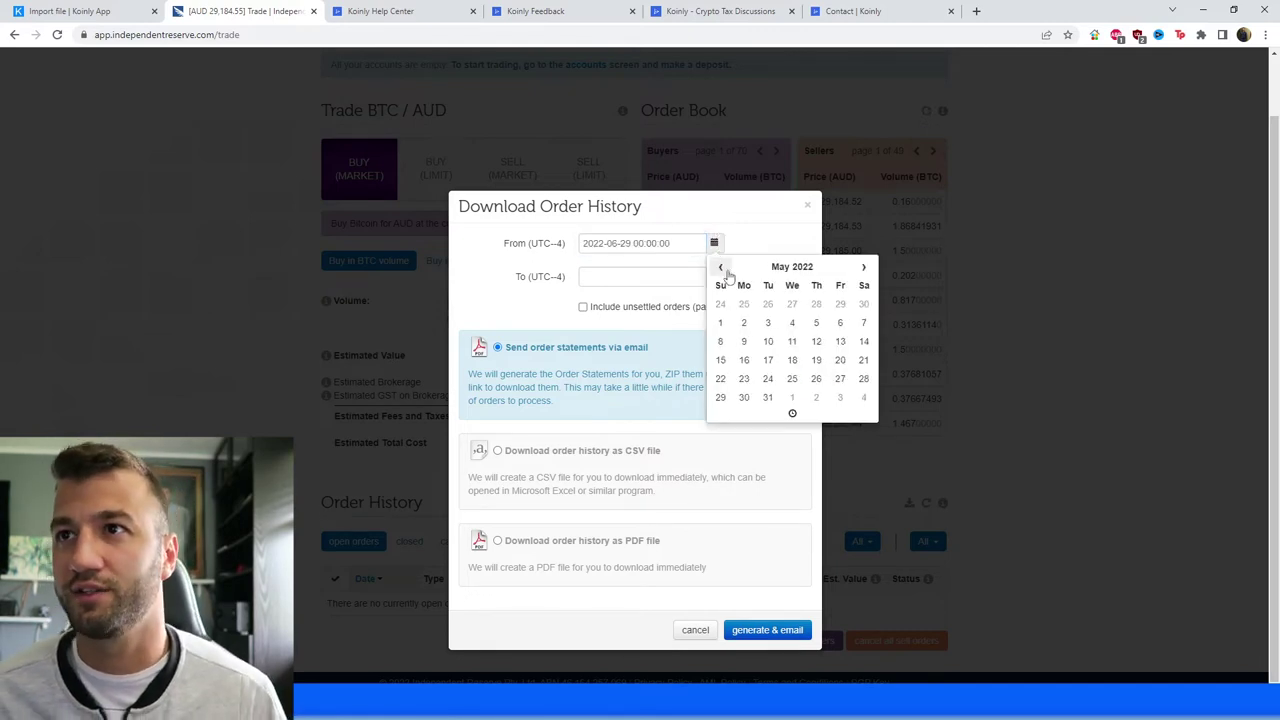
pyautogui.click(720, 267)
pyautogui.click(720, 267)
pyautogui.click(720, 267)
pyautogui.click(720, 267)
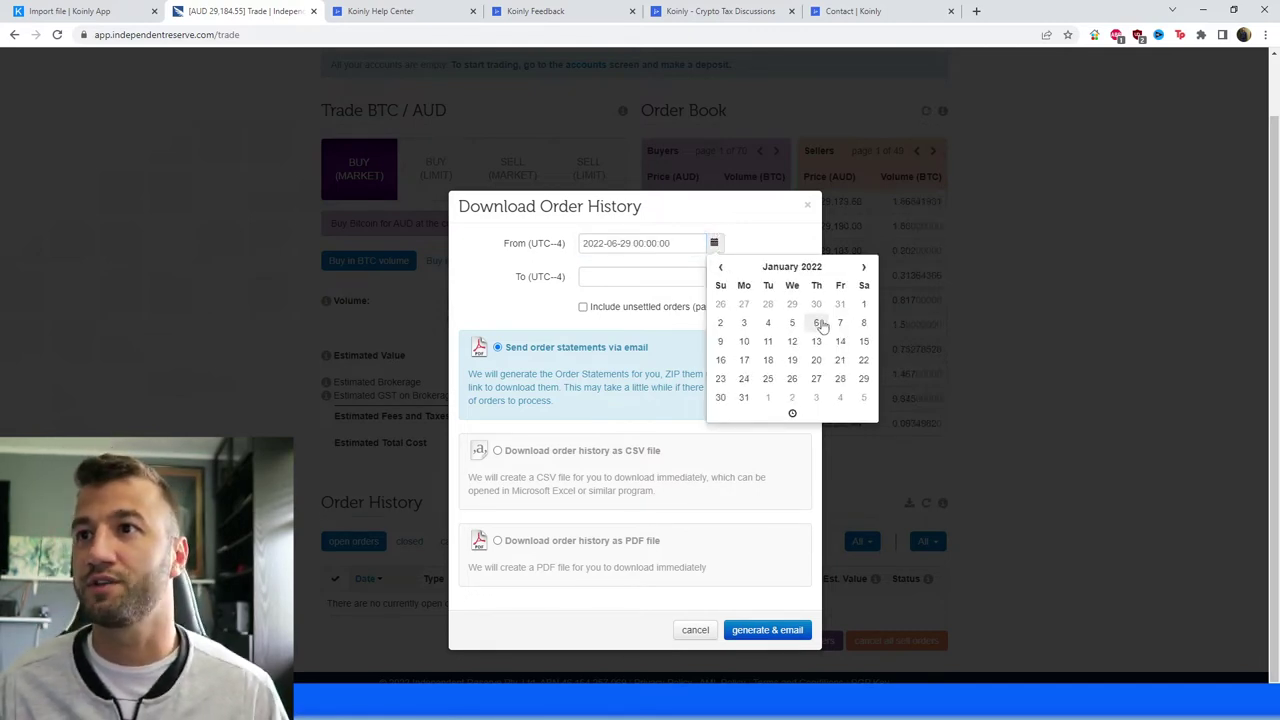
pyautogui.click(864, 304)
pyautogui.click(677, 278)
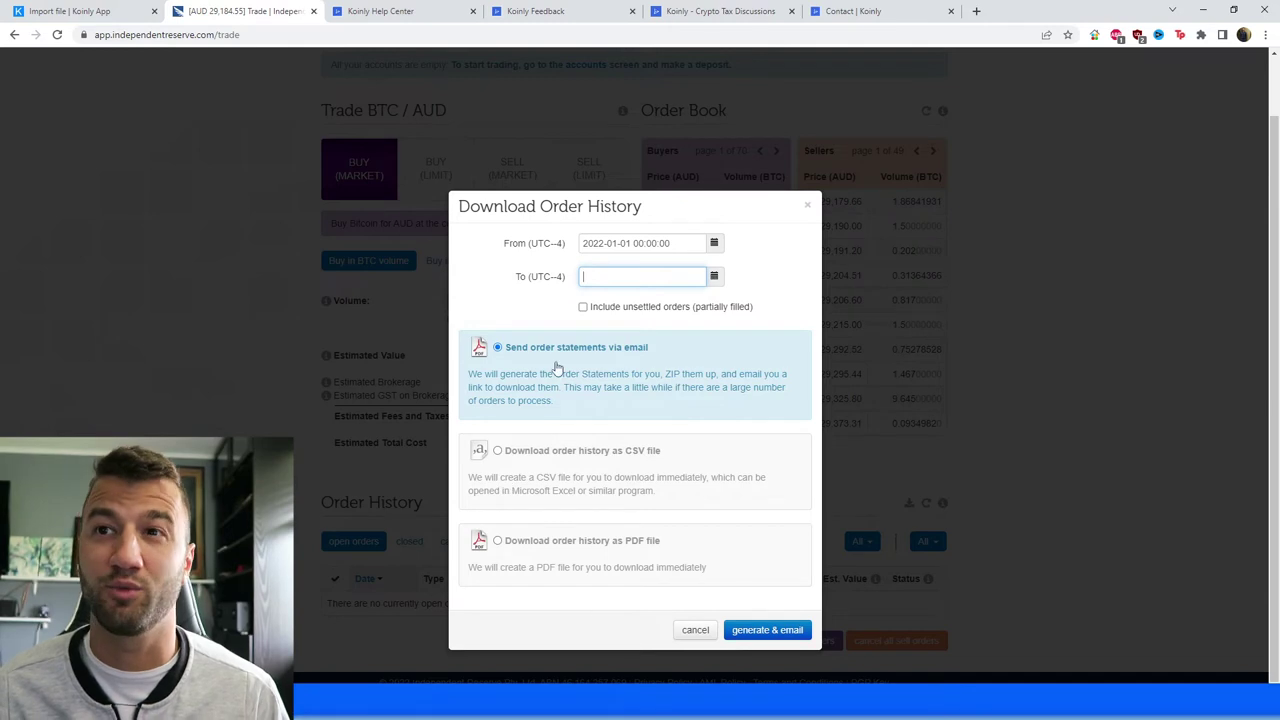
# Choose CSV format, set the end date to 2022-06-29, and download the order history.
pyautogui.click(540, 468)
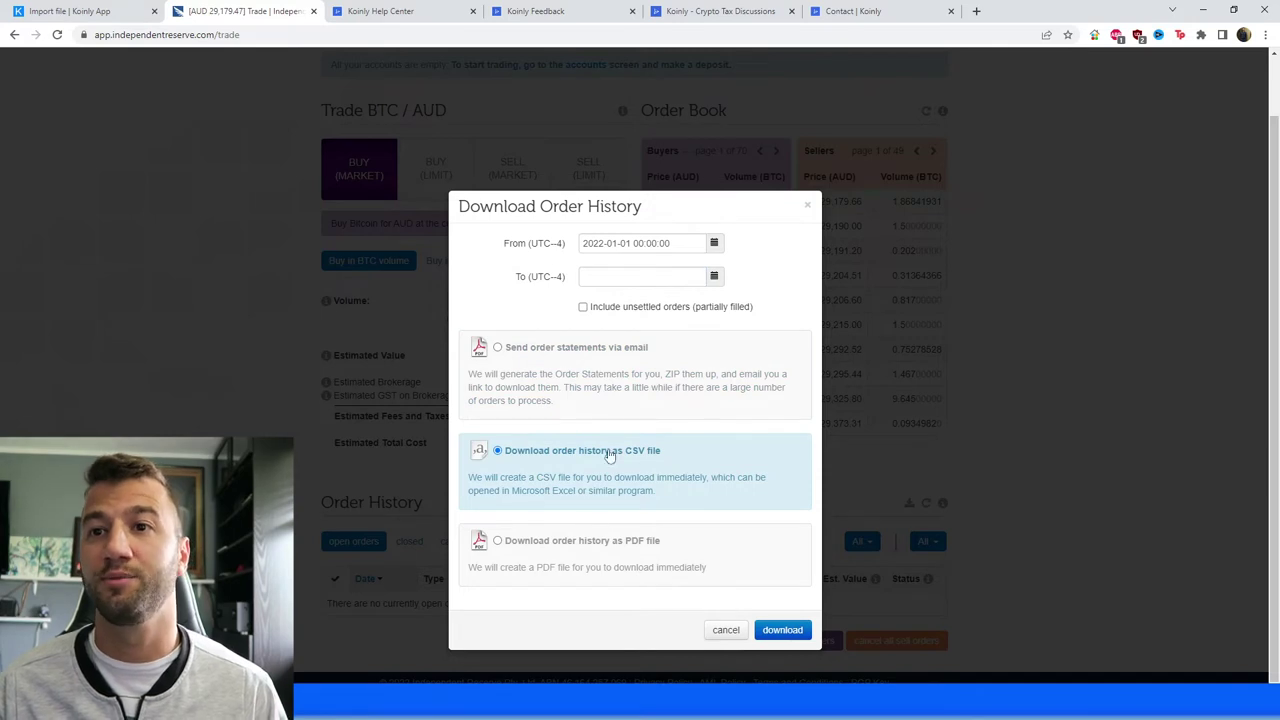
pyautogui.click(626, 282)
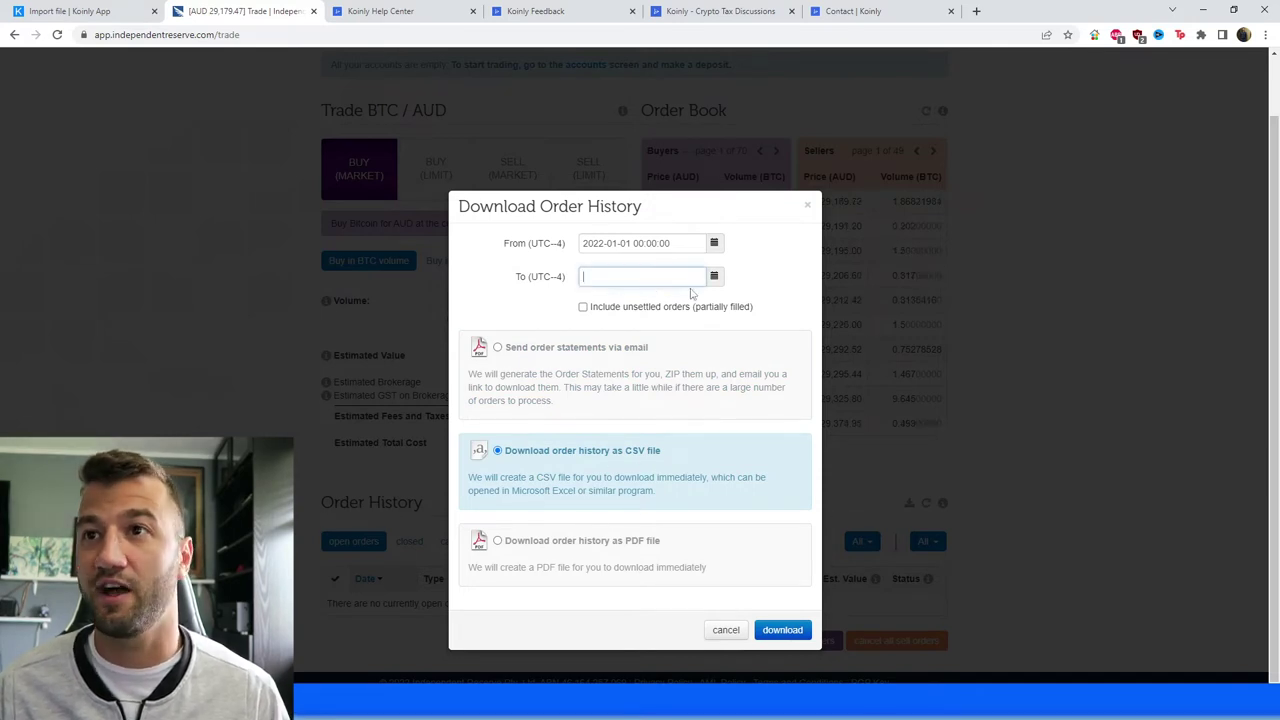
pyautogui.click(712, 277)
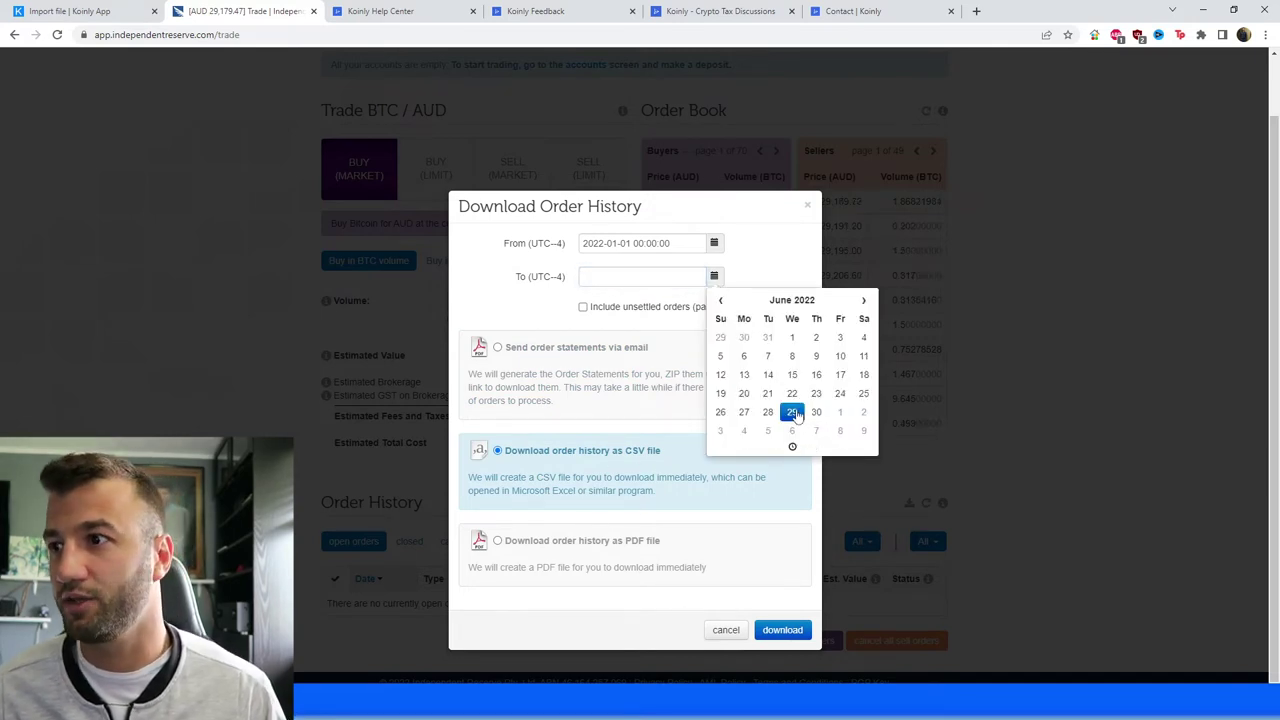
pyautogui.click(793, 412)
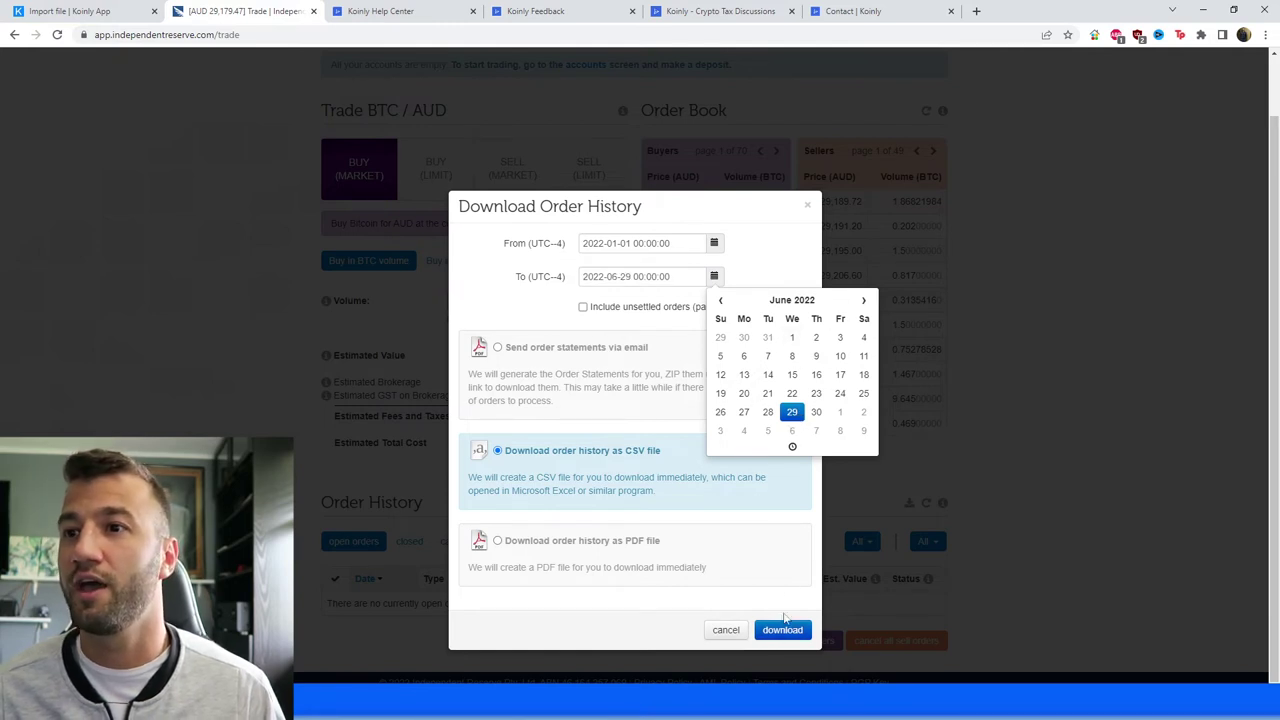
pyautogui.click(791, 514)
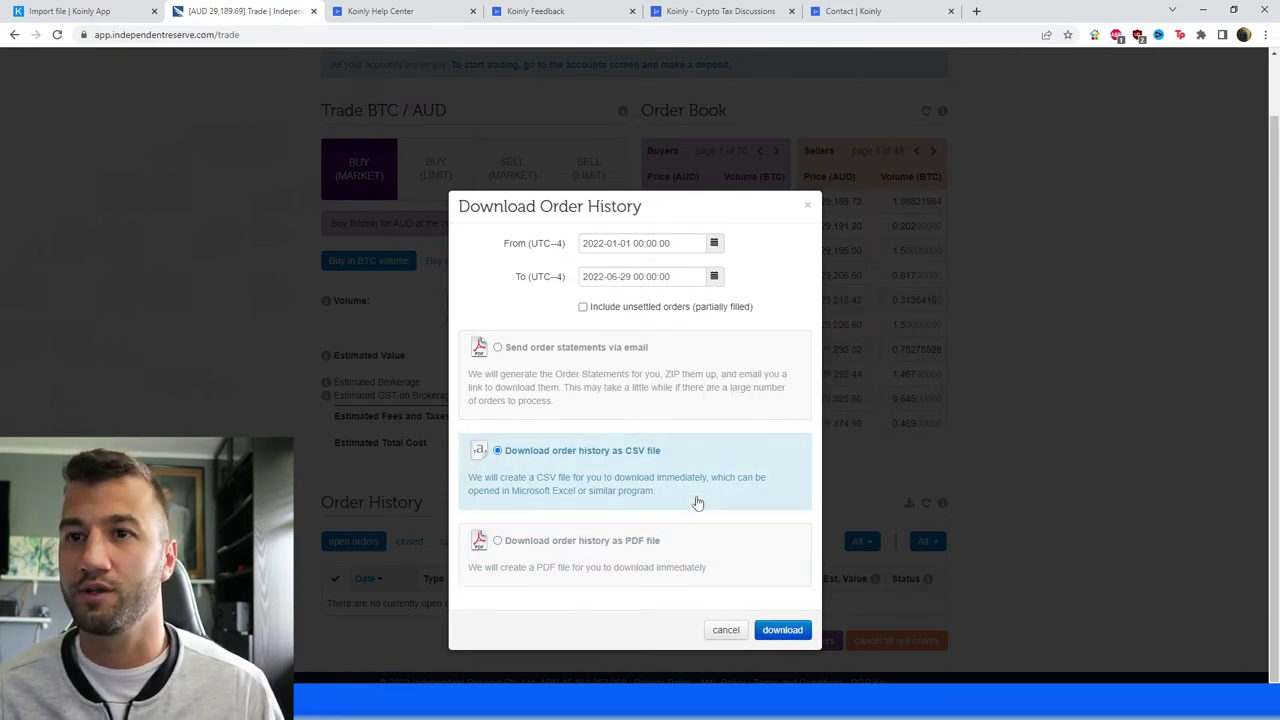
pyautogui.click(784, 631)
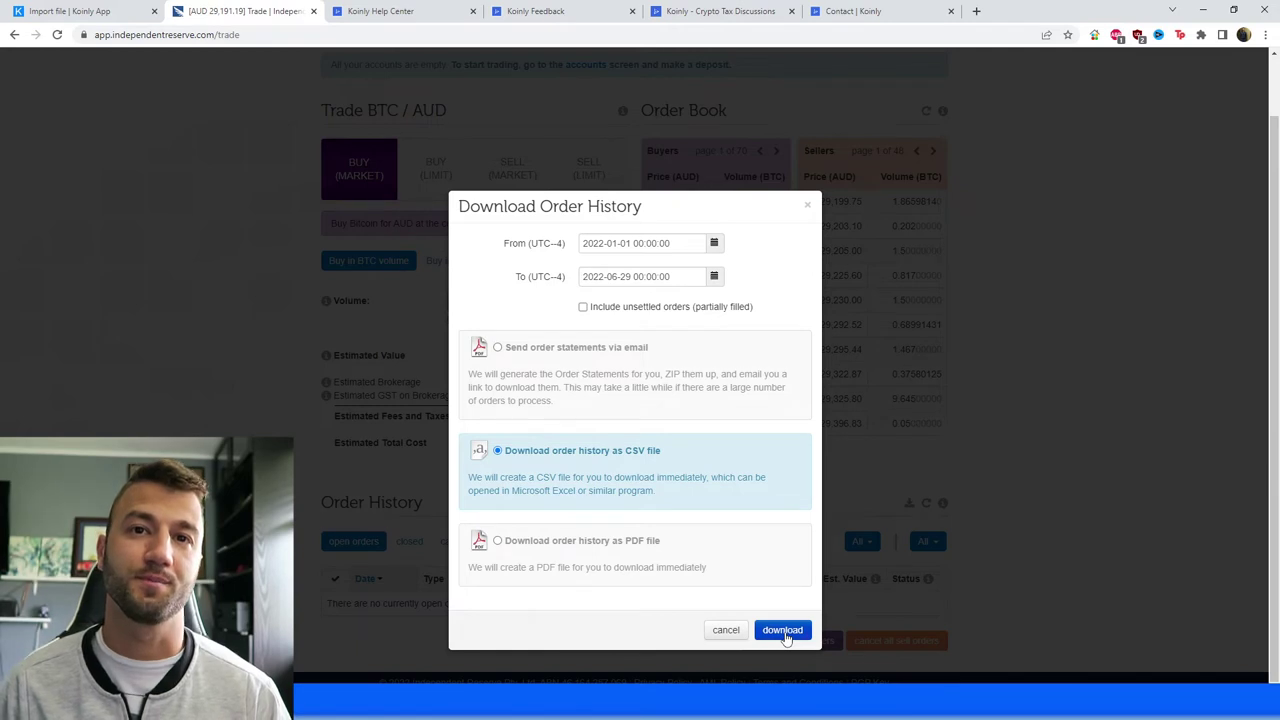
pyautogui.click(782, 630)
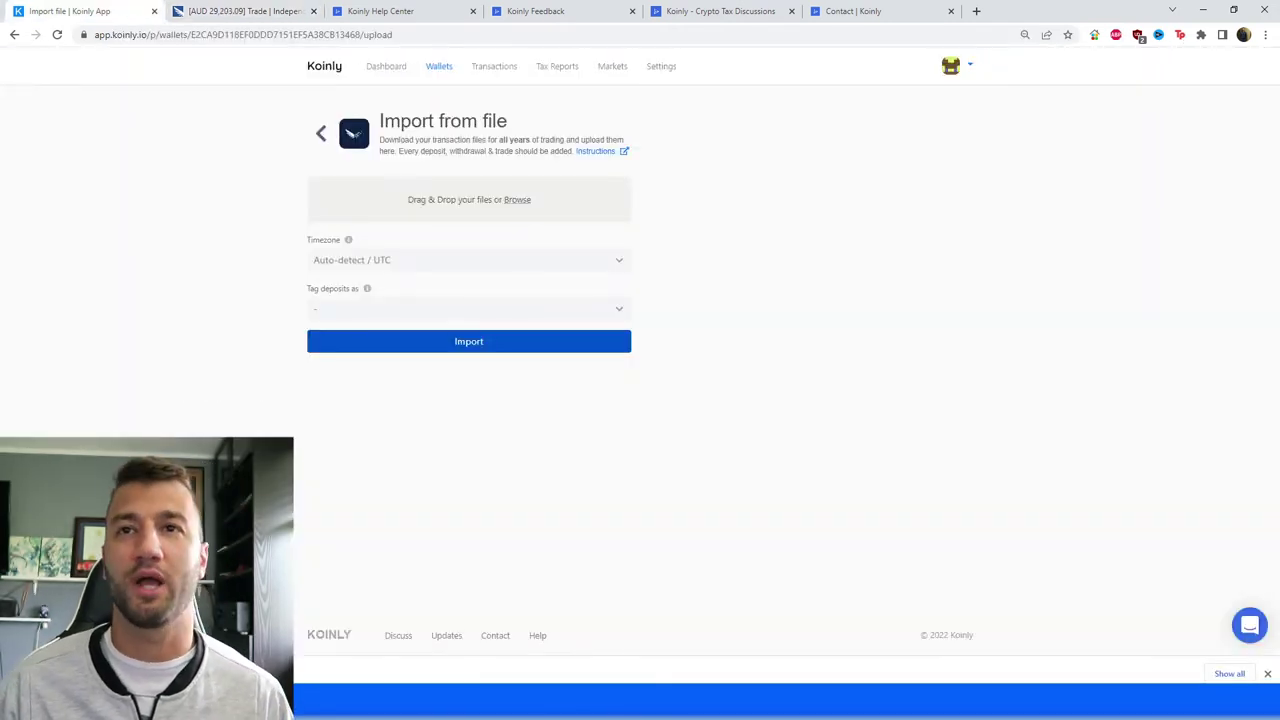
# Drop OrderStatement.csv into the Independent Reserve import and import it.
pyautogui.moveTo(150, 673); pyautogui.dragTo(432, 203)
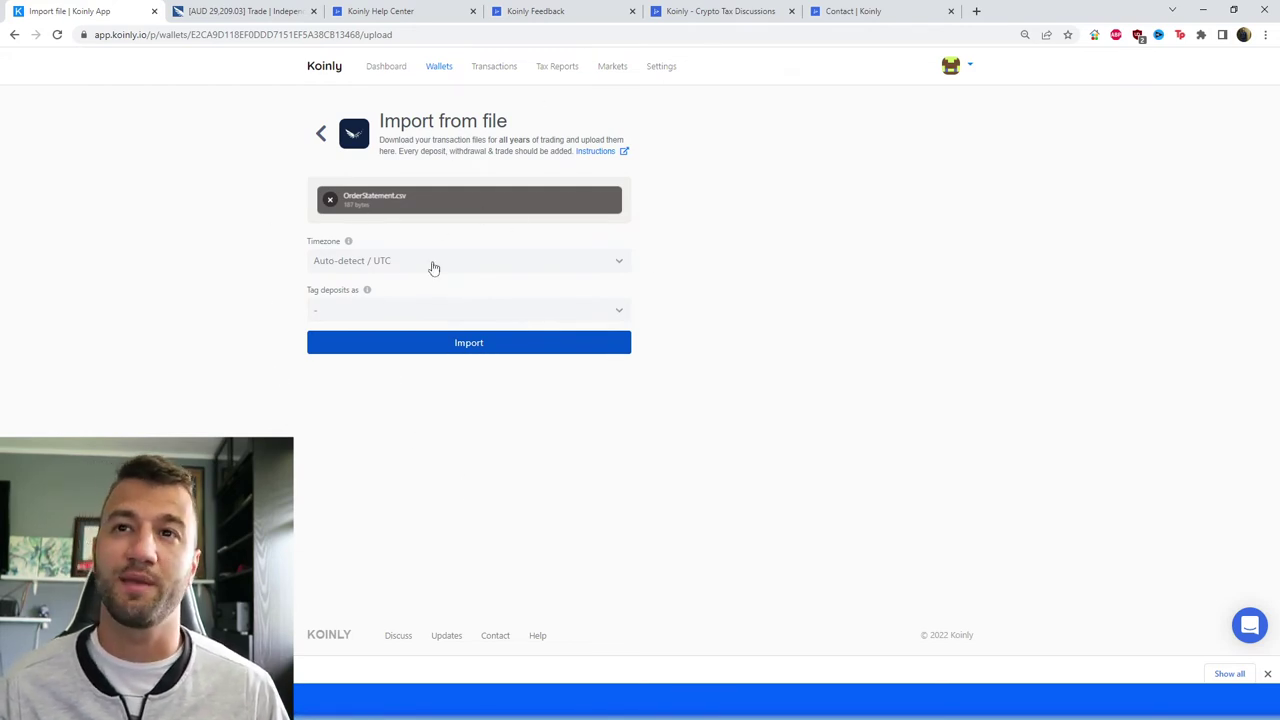
pyautogui.click(526, 343)
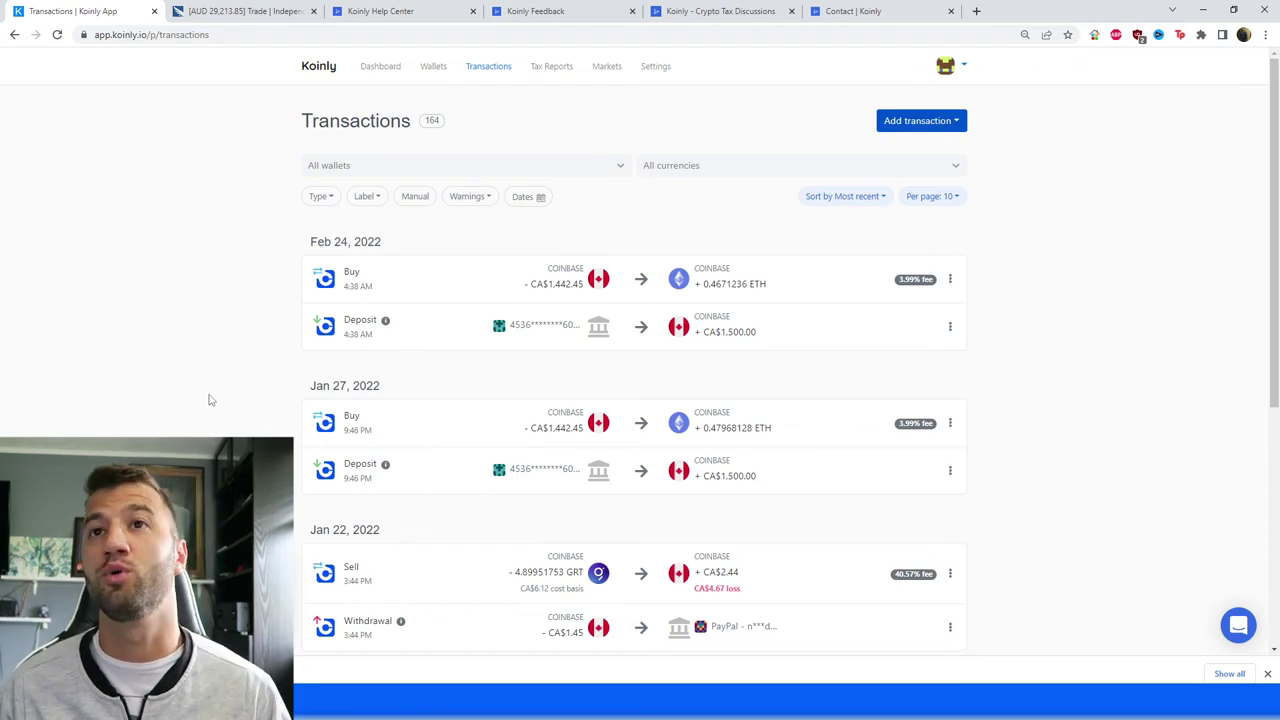
# Open the 2021 tax report showing CA$130.25 gains and CA$25.64 income.
pyautogui.click(552, 67)
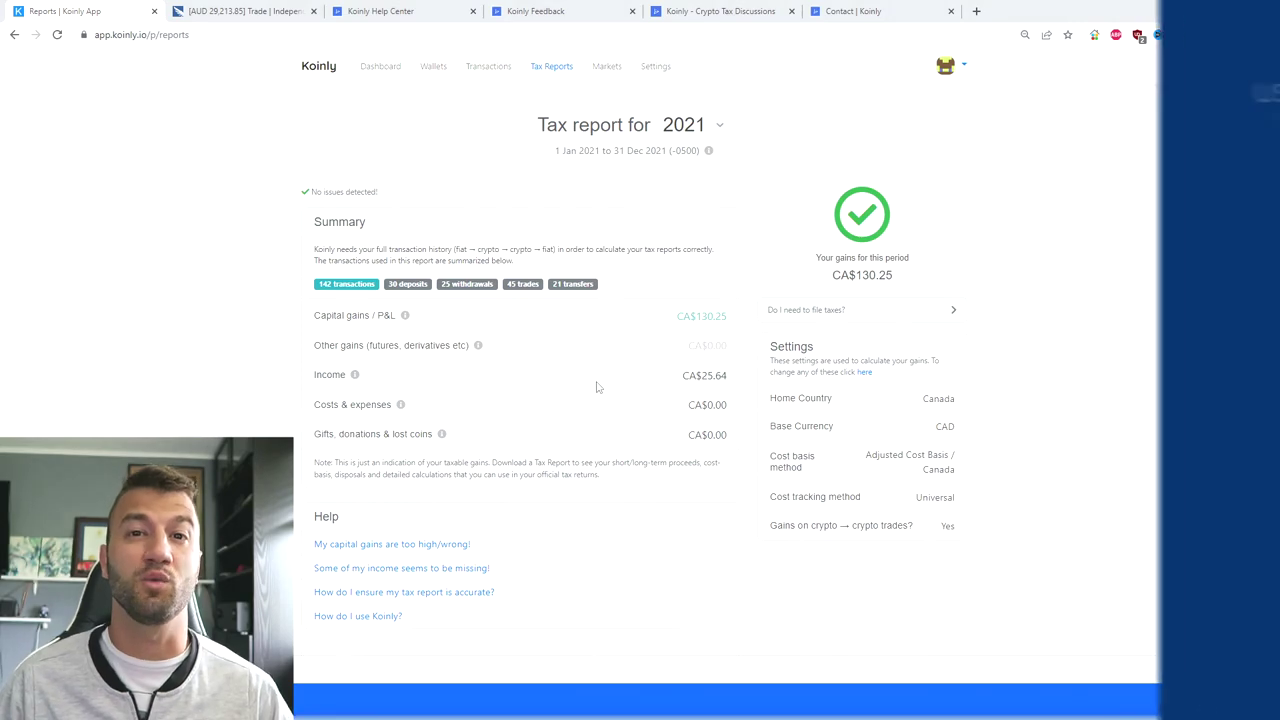
# Scroll the tax report down to its report type options, then switch to the Koinly Help Center.
pyautogui.scroll(-2, 586, 506)
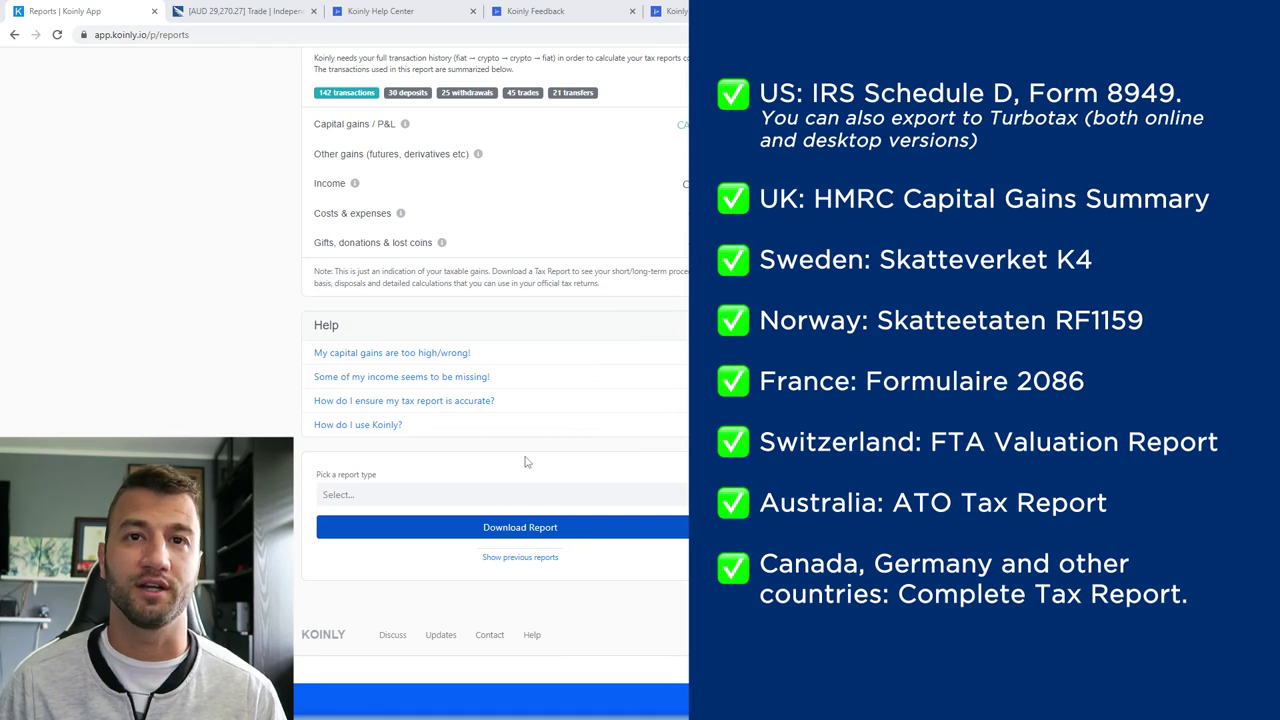
pyautogui.click(445, 15)
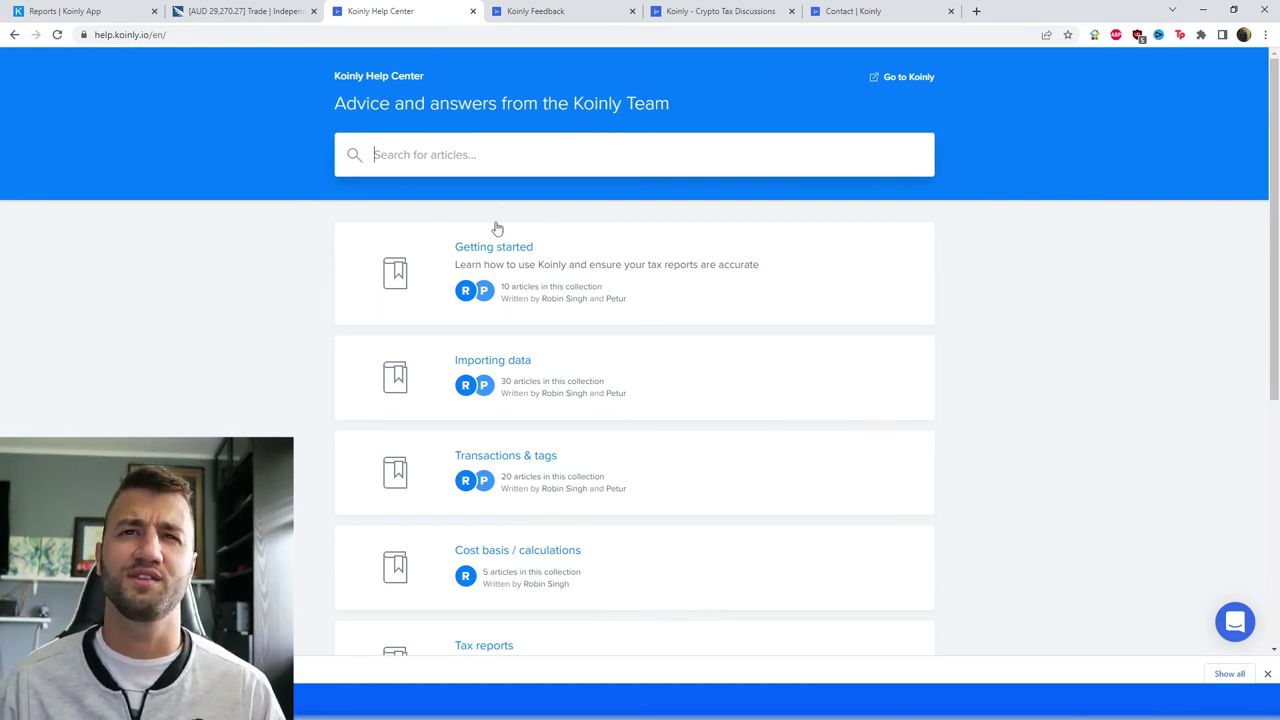
# Browse the Koinly feedback roadmap and Crypto Tax Discussions forum, ending on Contact Koinly.
pyautogui.click(567, 8)
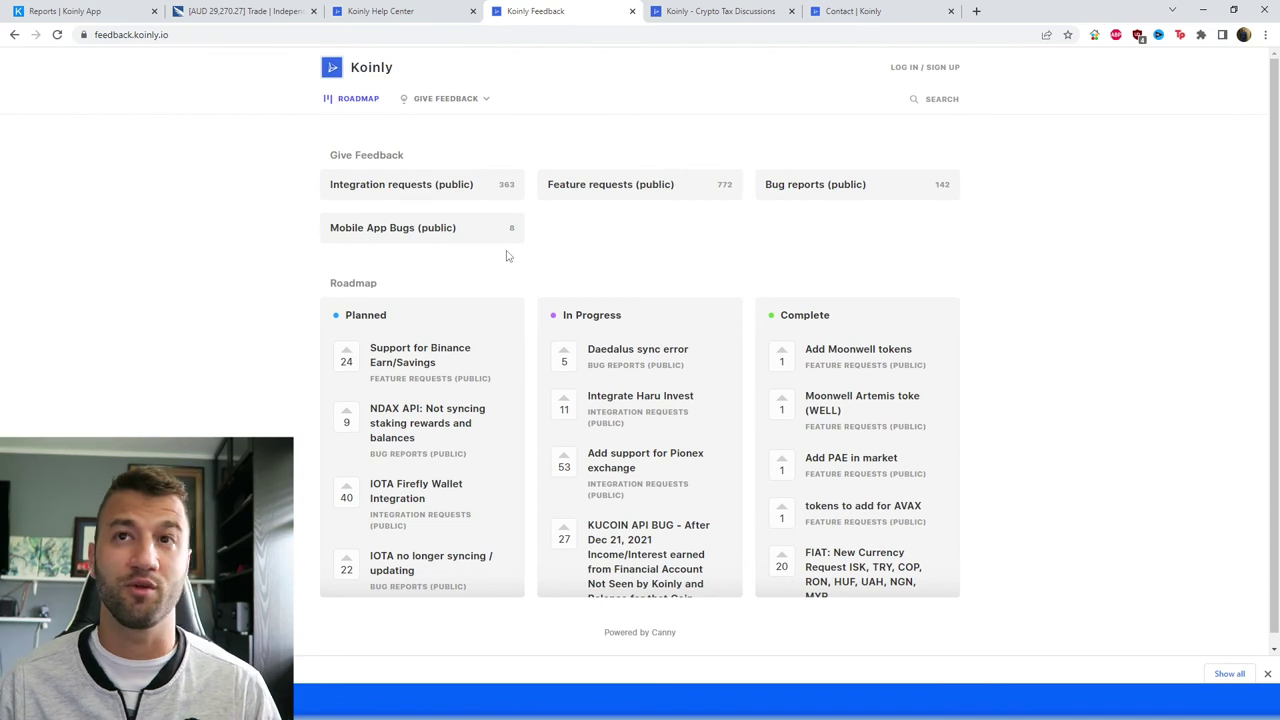
pyautogui.click(690, 11)
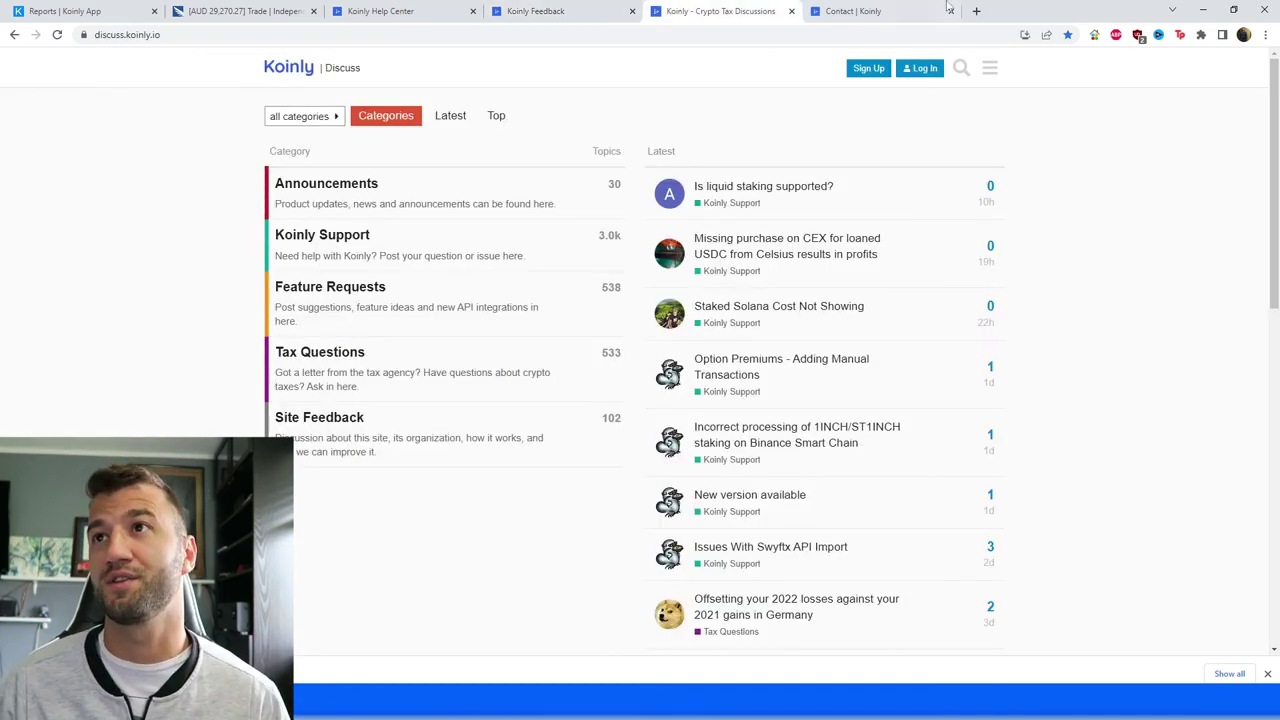
pyautogui.click(906, 11)
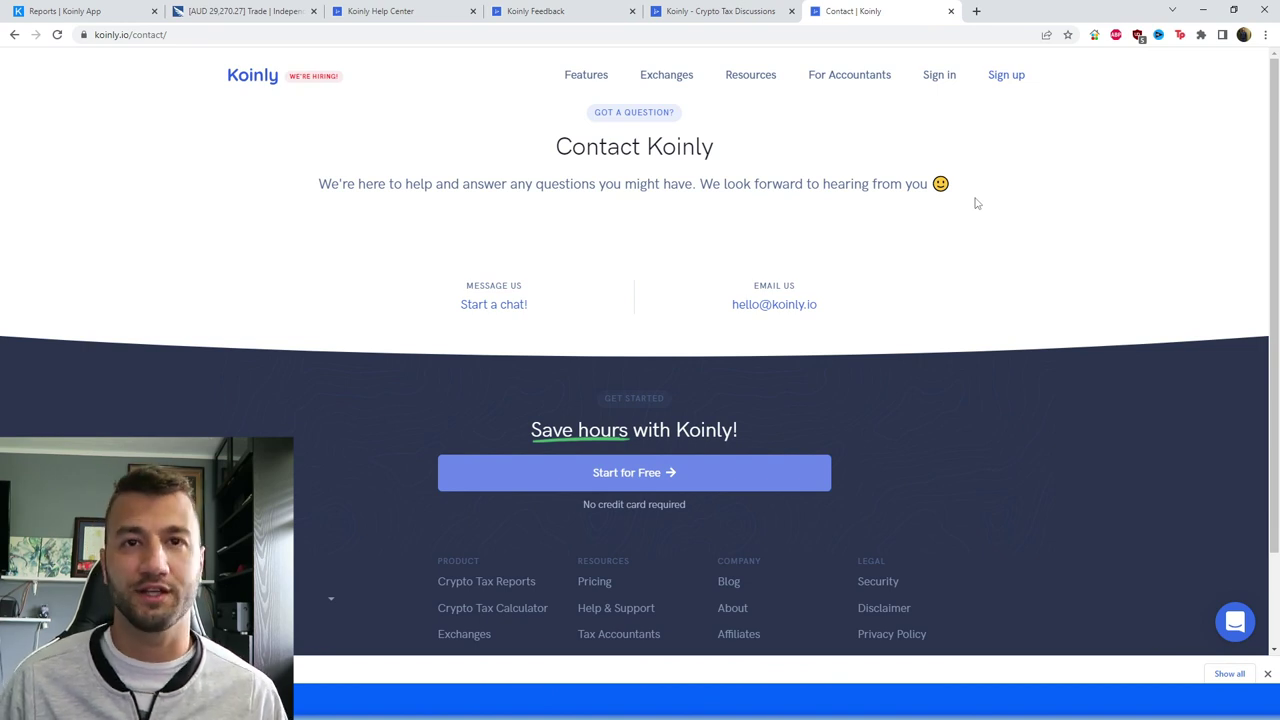